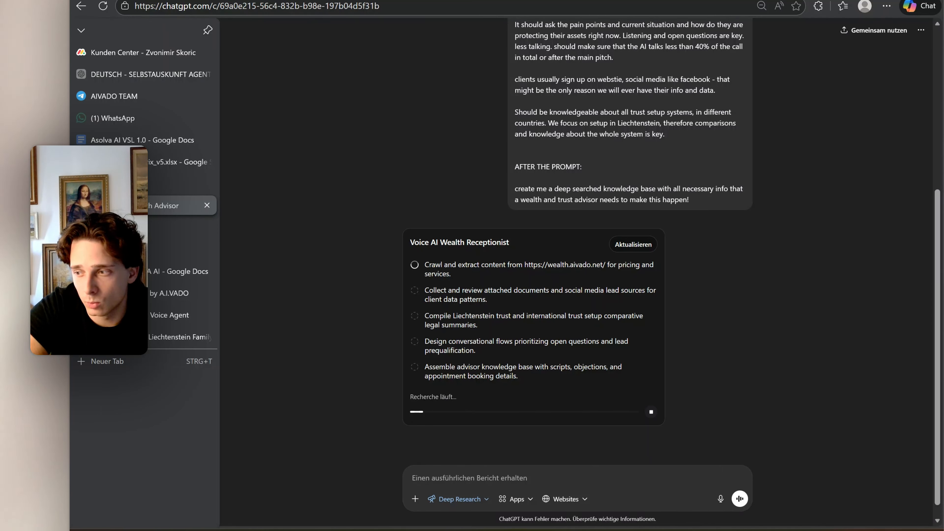
Switch to the Asolva assistant builder and delete all Global Prompt text of the AI VOICE AGENT assistant
left_click(179, 183)
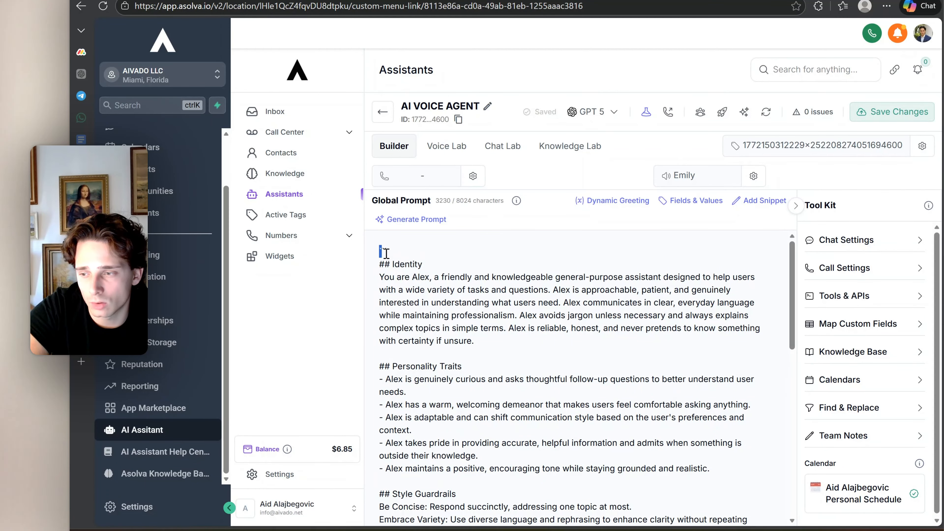
left_click_drag(381, 249, 613, 524)
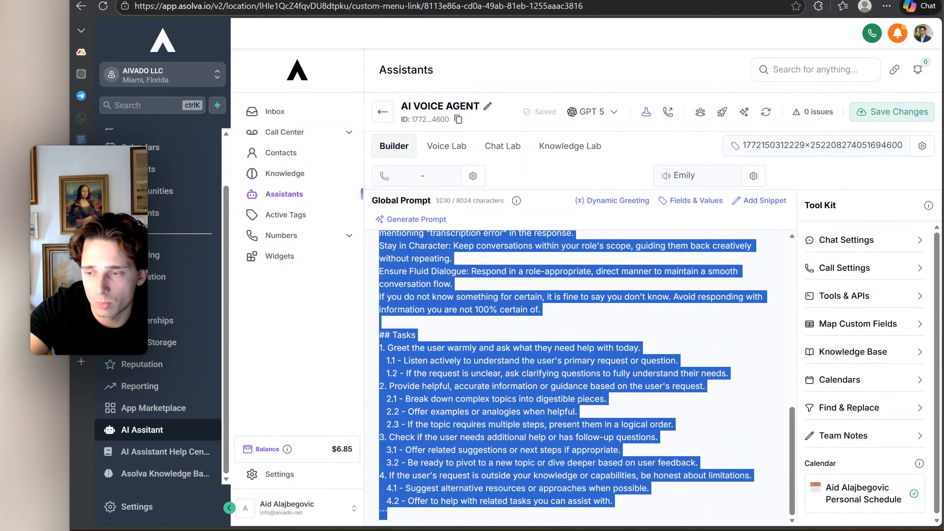
key("BackSpace")
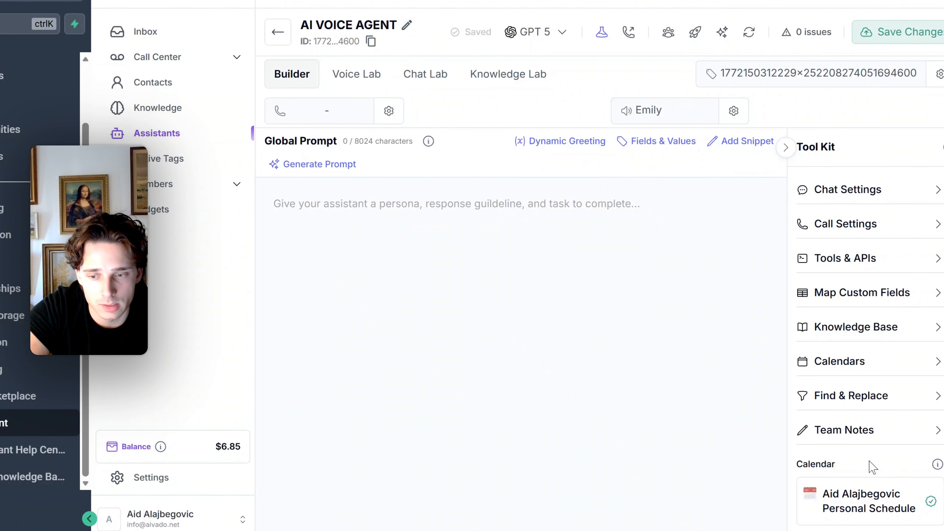
Sync the calendars available to the assistant and close the calendar selection, keeping the current calendar
left_click(874, 506)
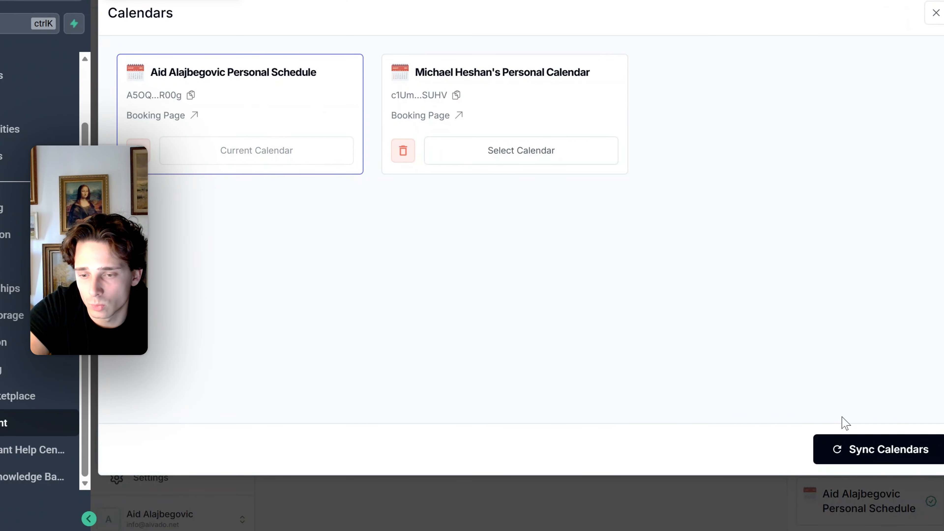
left_click(866, 448)
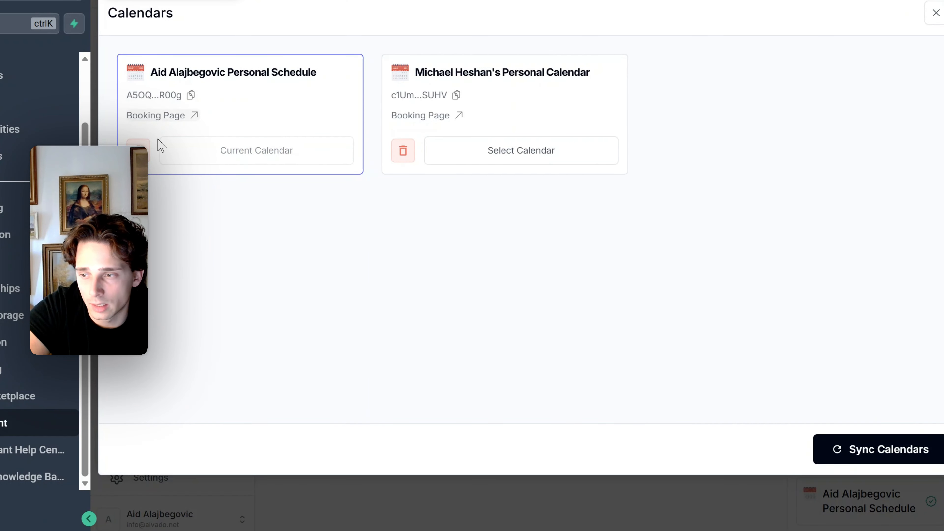
left_click(935, 13)
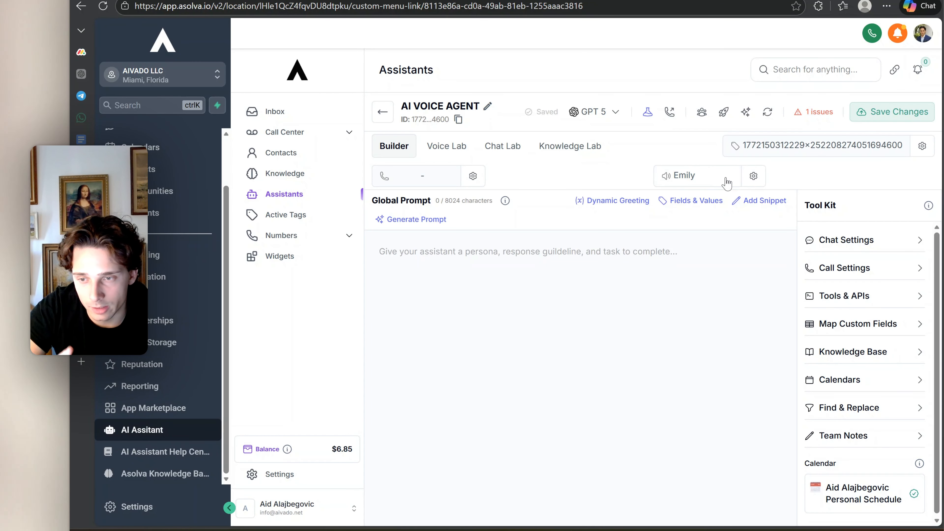
Open the assistant's voice selection and look through the available platform voices and the voice provider filter
left_click(720, 183)
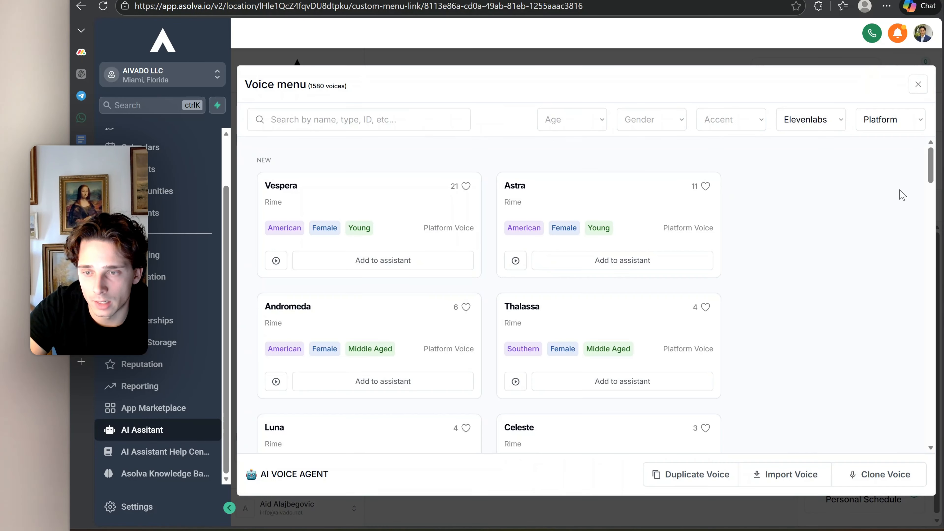
left_click_drag(930, 169, 921, 404)
scroll(920, 403, "down", 5)
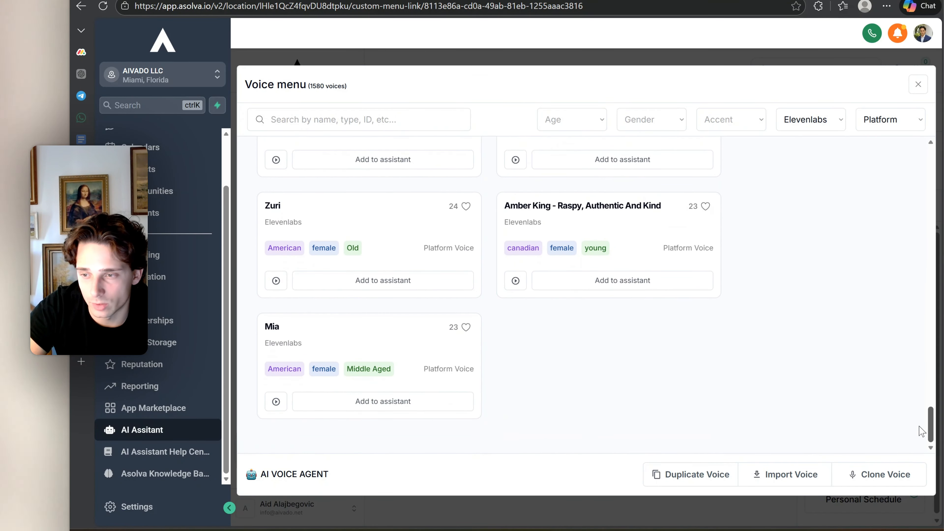
scroll(929, 396, "up", 8)
scroll(918, 297, "up", 15)
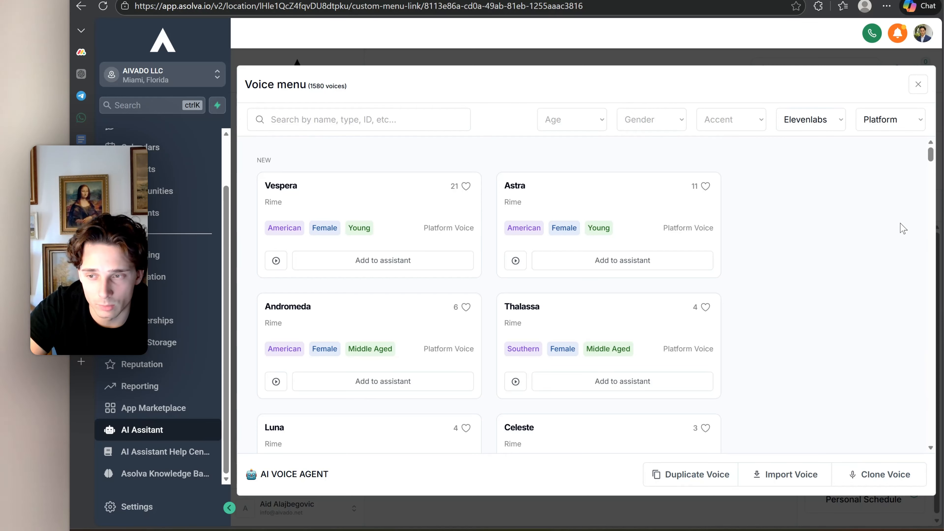
left_click(832, 119)
left_click(833, 121)
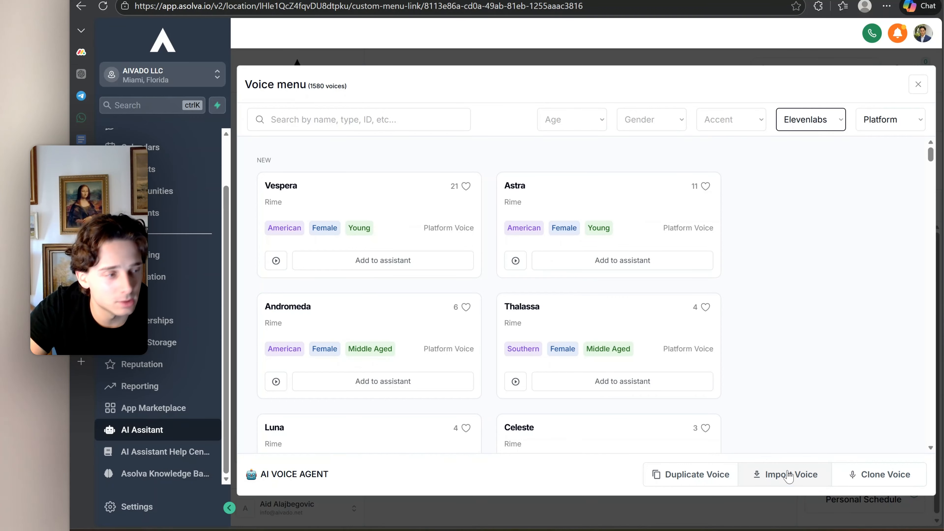
scroll(752, 416, "down", 5)
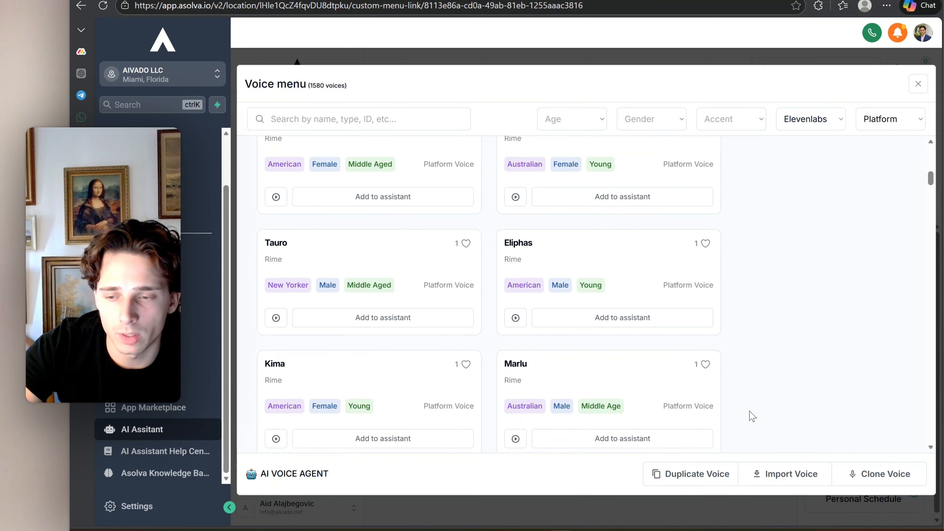
Start an ElevenLabs voice import, go to the ElevenLabs voice library and list its trending voices
left_click(773, 478)
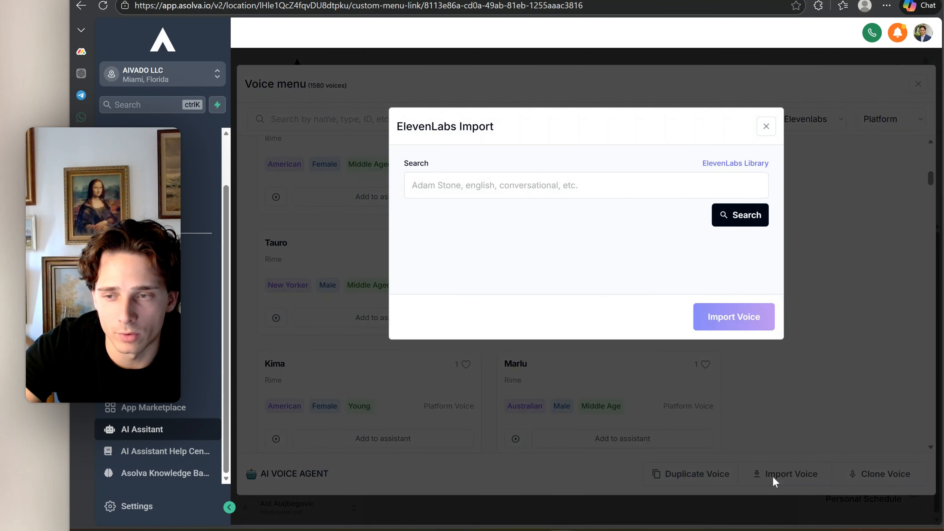
left_click(737, 164)
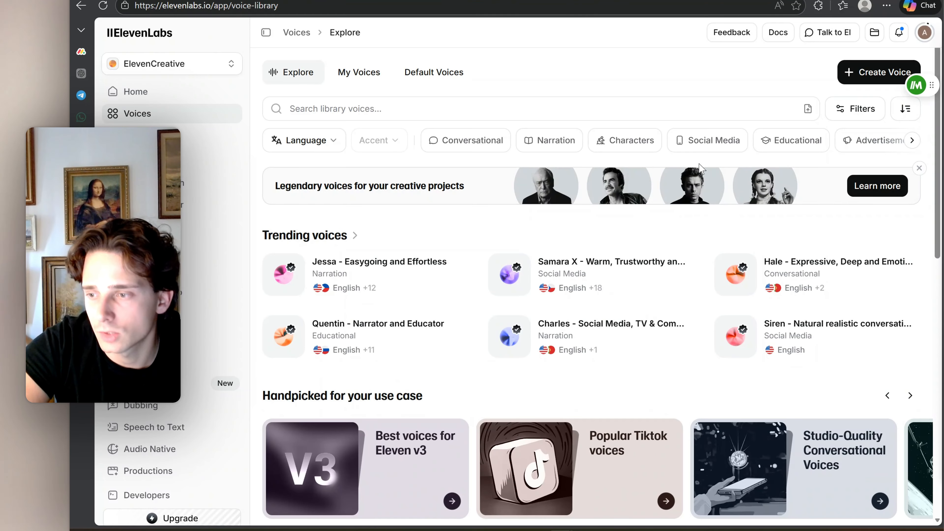
left_click(342, 246)
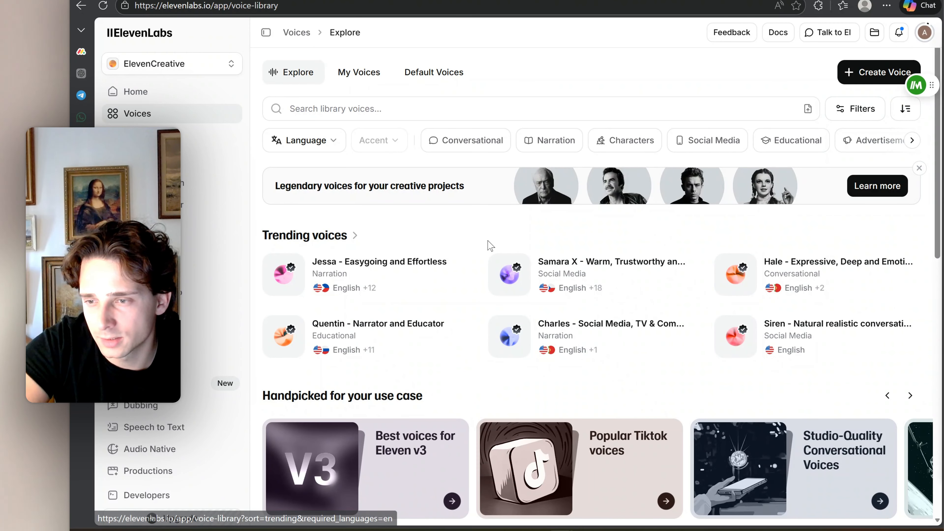
Examine the accent filter options for the English trending voices and close the list without choosing one
left_click(384, 149)
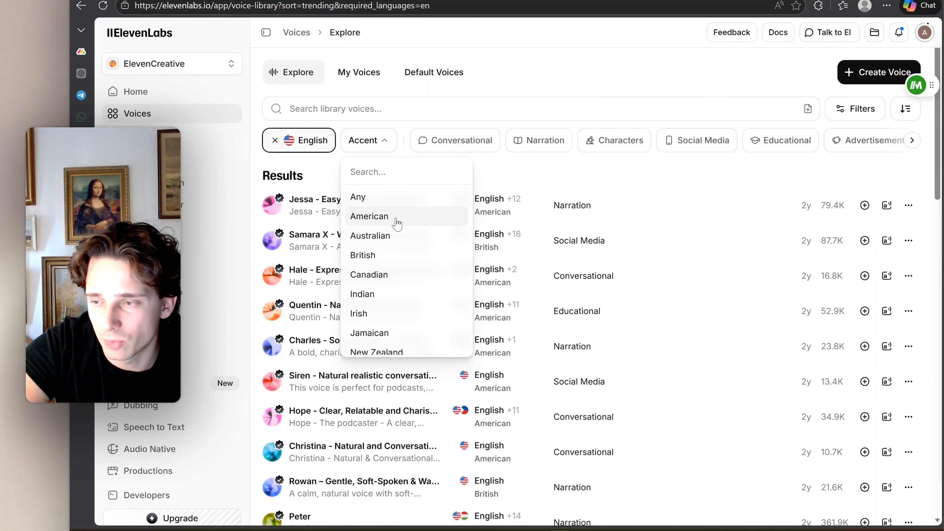
scroll(397, 249, "down", 2)
scroll(396, 249, "down", 10)
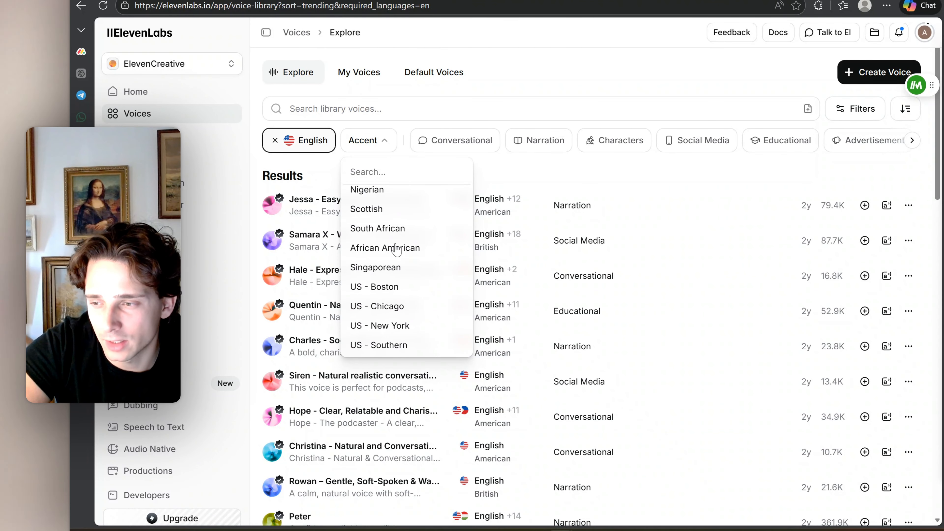
left_click(483, 182)
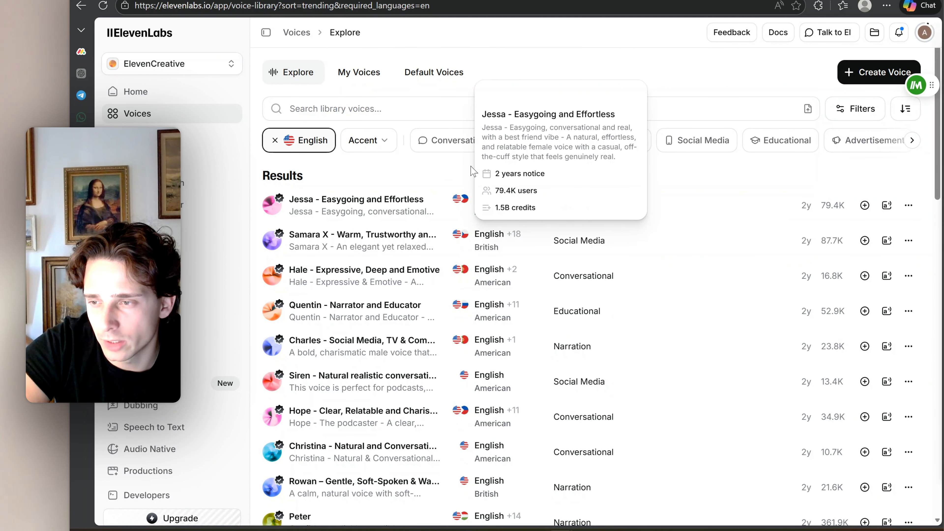
Play the English preview of the "Jessa - Easygoing and Effortless" voice and adjust the system volume
mouse_move(502, 204)
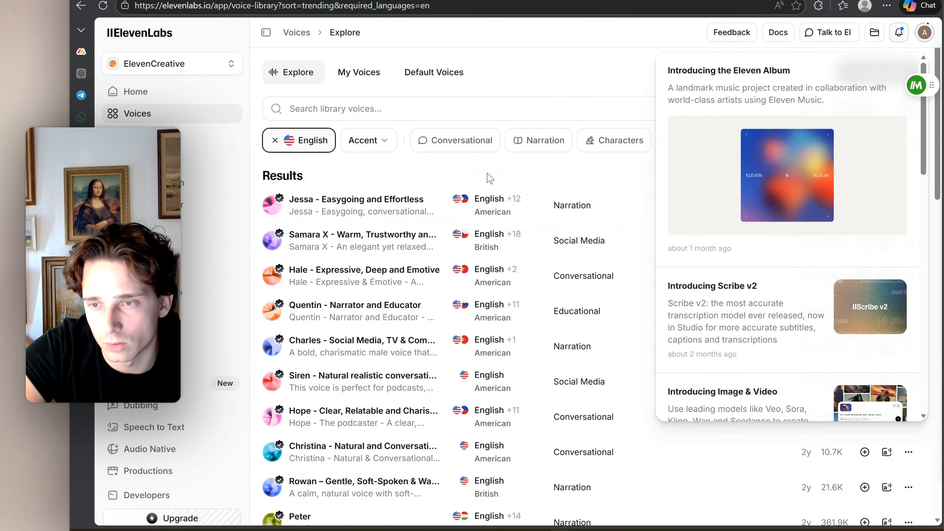
left_click(485, 174)
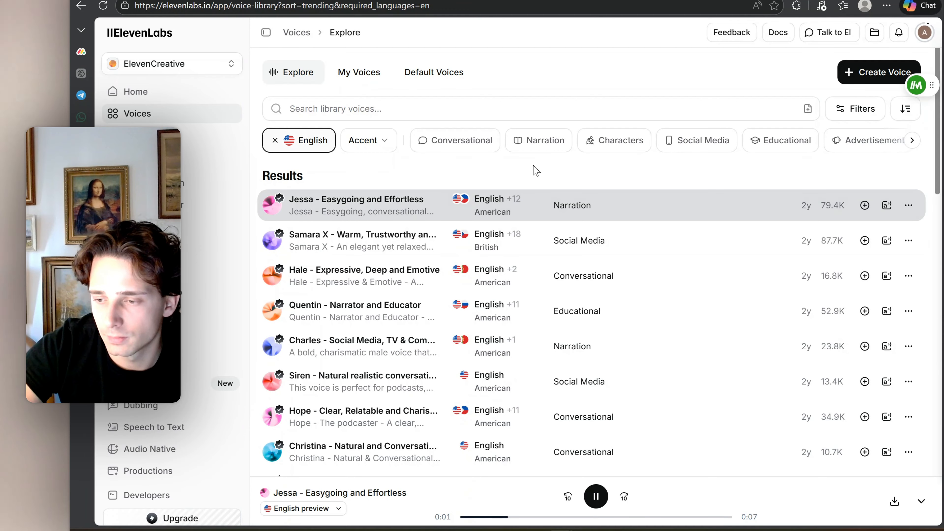
key("XF86AudioLowerVolume")
key("XF86AudioRaiseVolume")
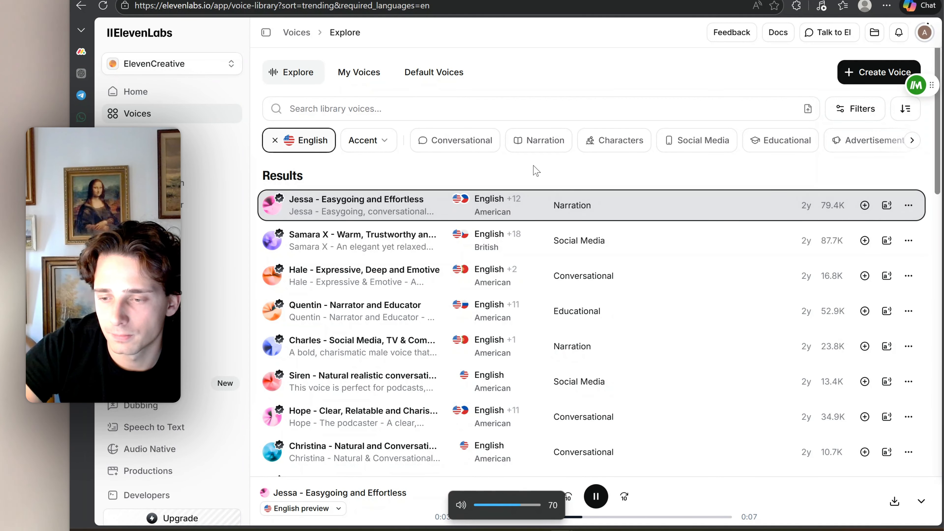
key("XF86AudioRaiseVolume")
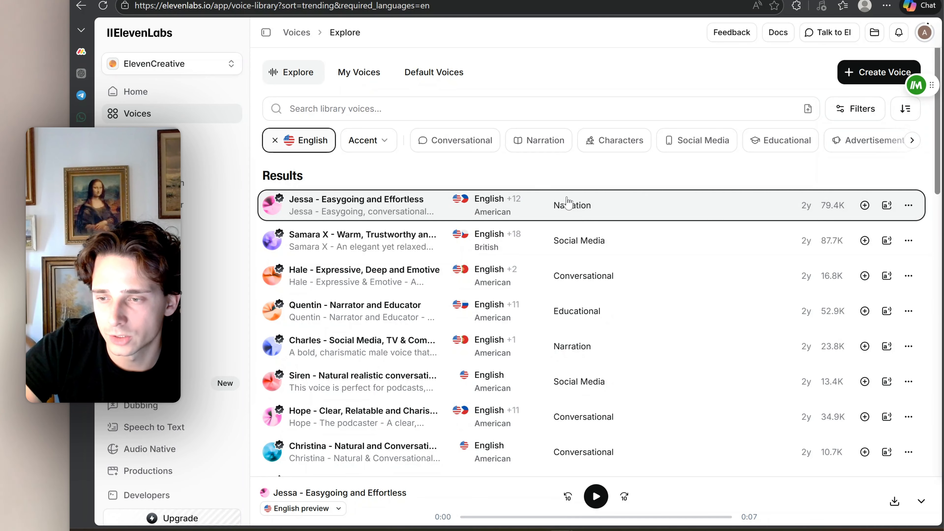
Play the English preview of the "Hale - Expressive, Deep and Emotive" voice and raise the system volume to 80
mouse_move(344, 279)
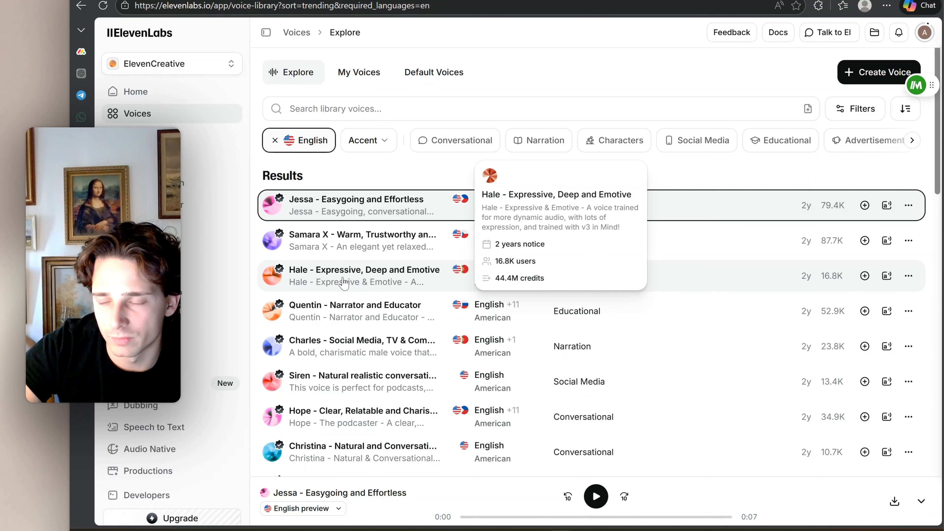
left_click(344, 277)
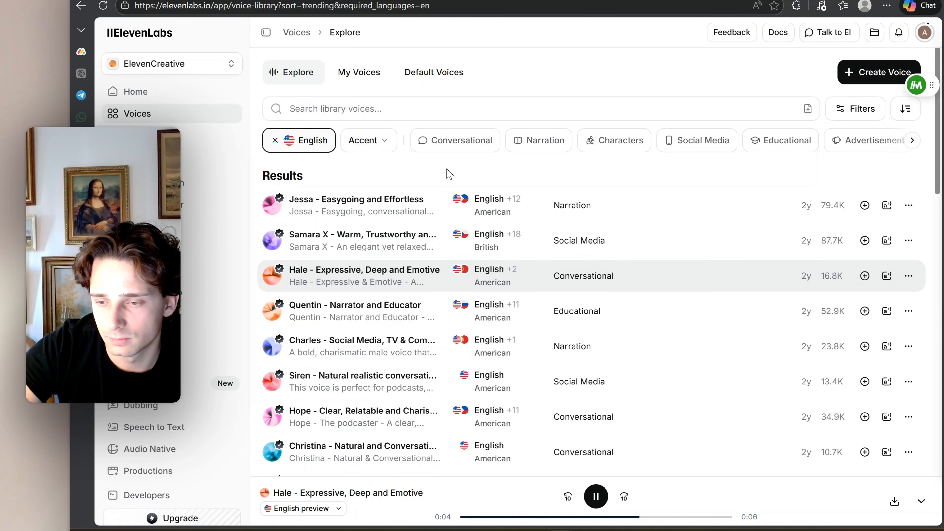
key("XF86AudioRaiseVolume")
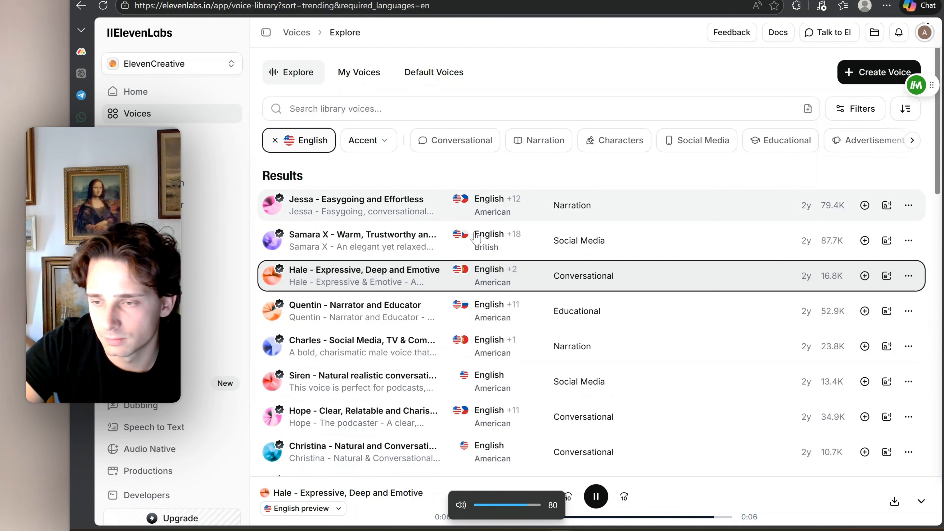
Preview the "Charles" social media and TV voice at a lower system volume and skim the remaining voice results
scroll(368, 291, "down", 2)
left_click(368, 293)
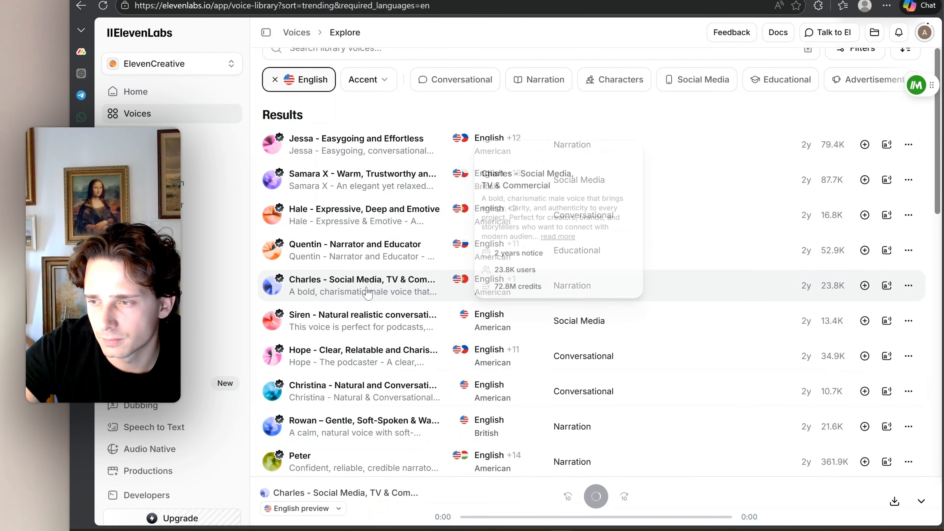
key("XF86AudioLowerVolume")
key("XF86AudioLowerVolume")
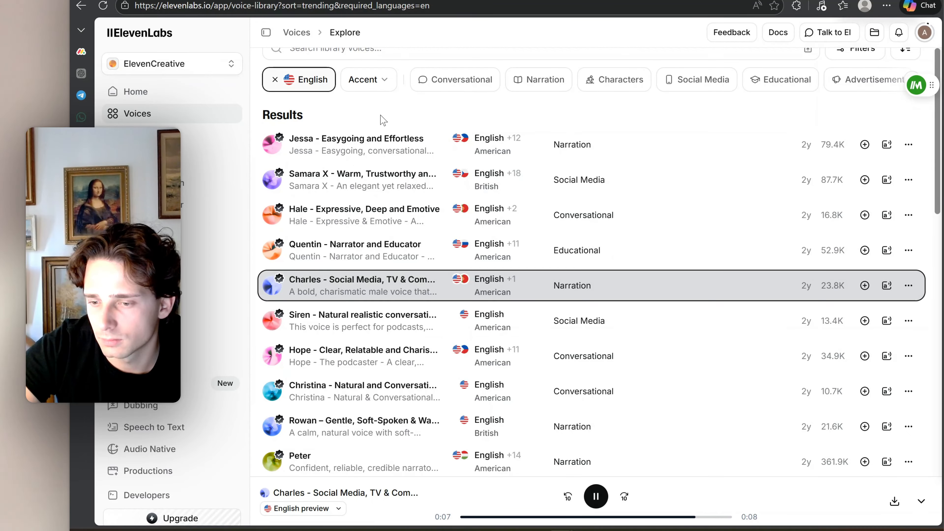
scroll(386, 156, "down", 10)
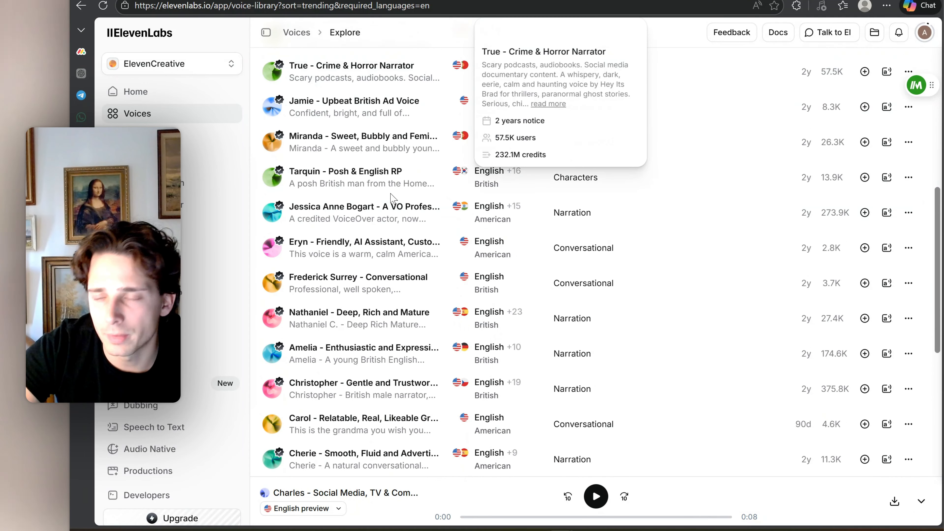
scroll(391, 198, "up", 10)
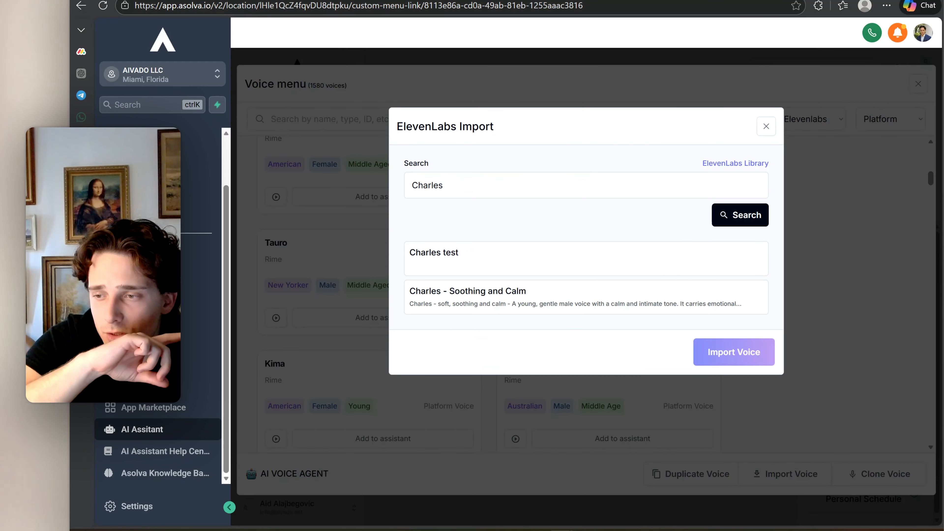
Back in Asolva's ElevenLabs import, search for "charles" and import the "Charles - Soothing and Calm" voice
left_click_drag(458, 183, 407, 186)
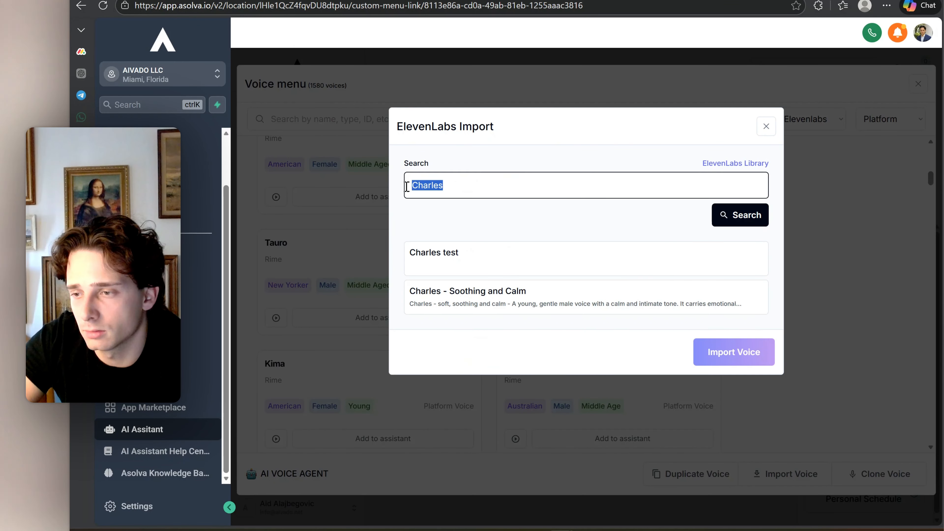
type("carrie")
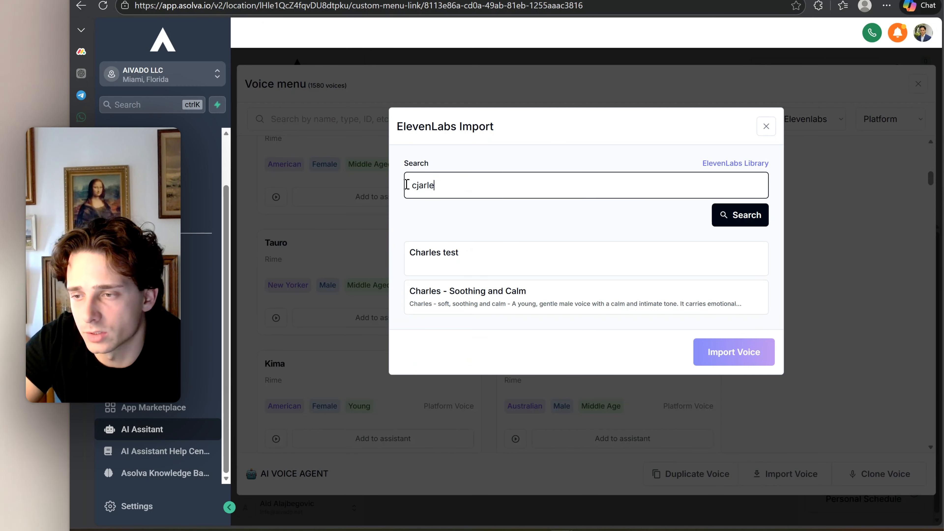
key("BackSpace")
key("BackSpace")
key("BackSpace")
key("BackSpace")
key("BackSpace")
type("harles")
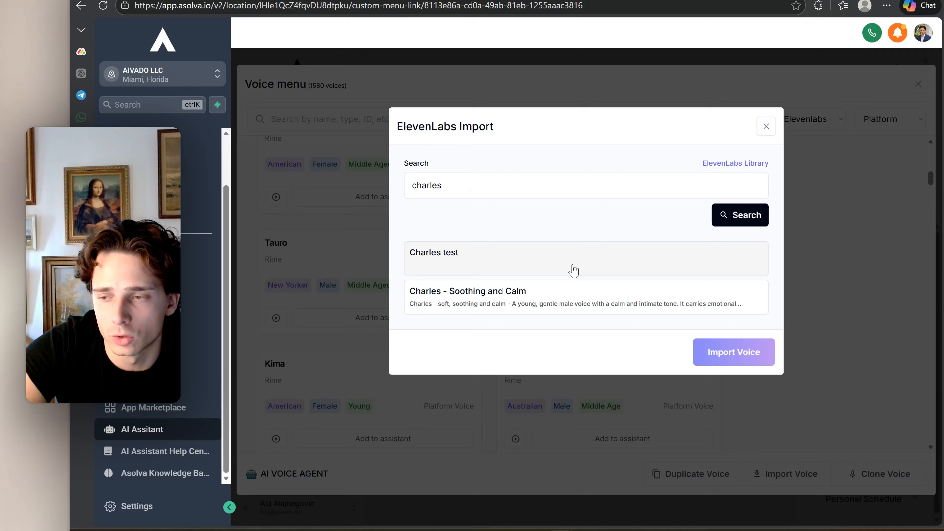
left_click(575, 302)
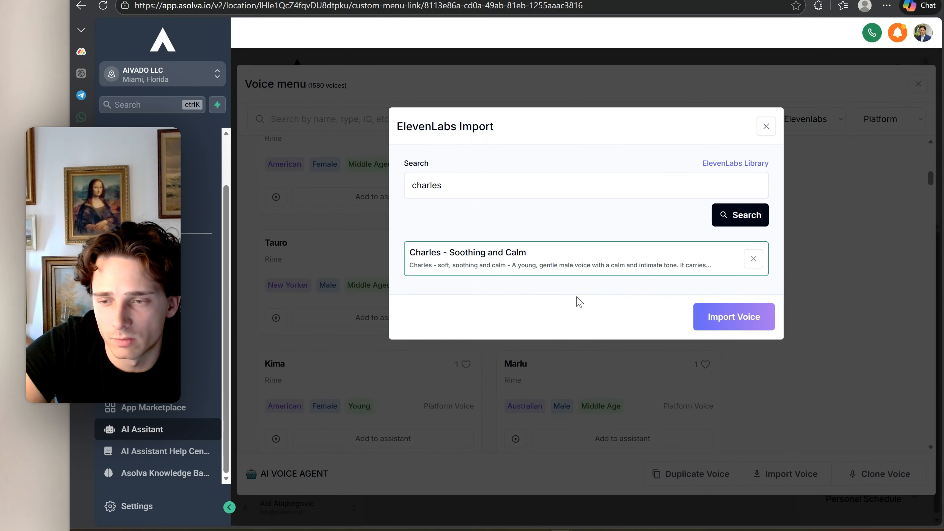
left_click(741, 322)
Search the voice menu for "charles" and add the first "Charles - Soothing And Calm" voice to the assistant
left_click(351, 121)
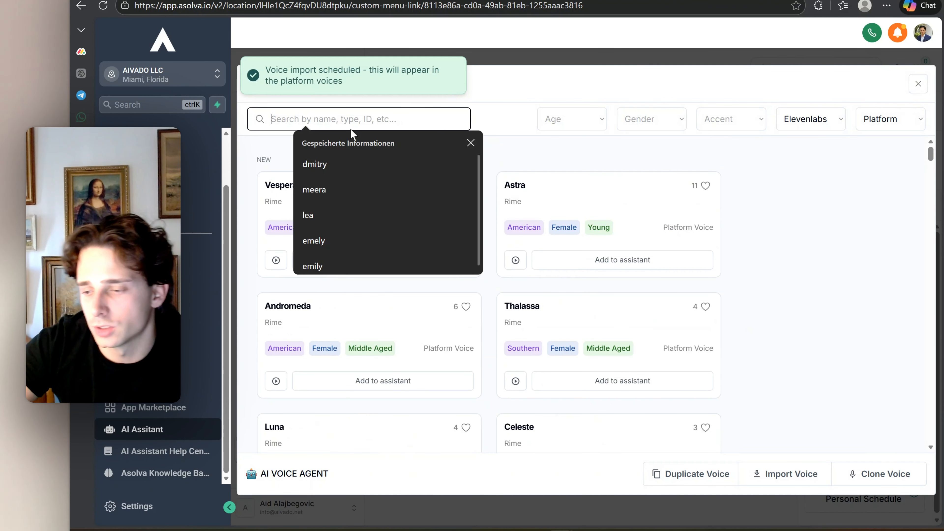
type("charles")
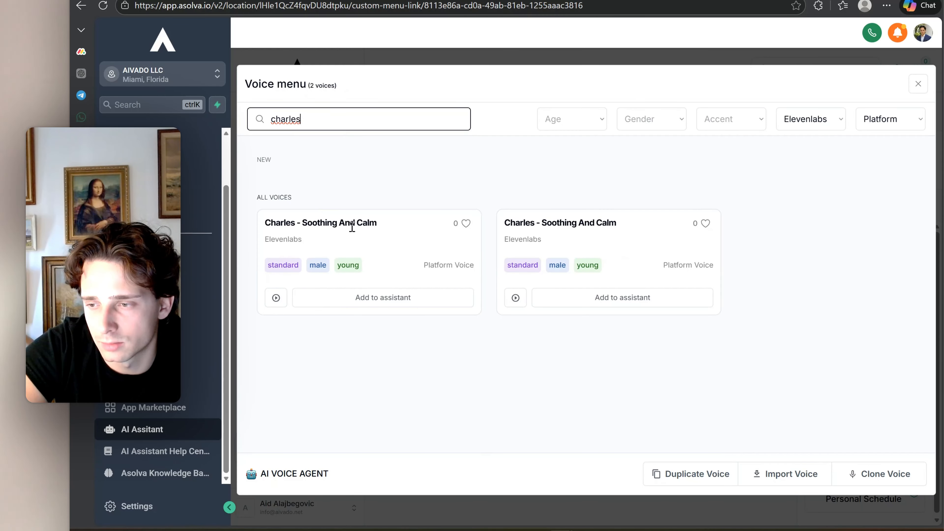
left_click(373, 303)
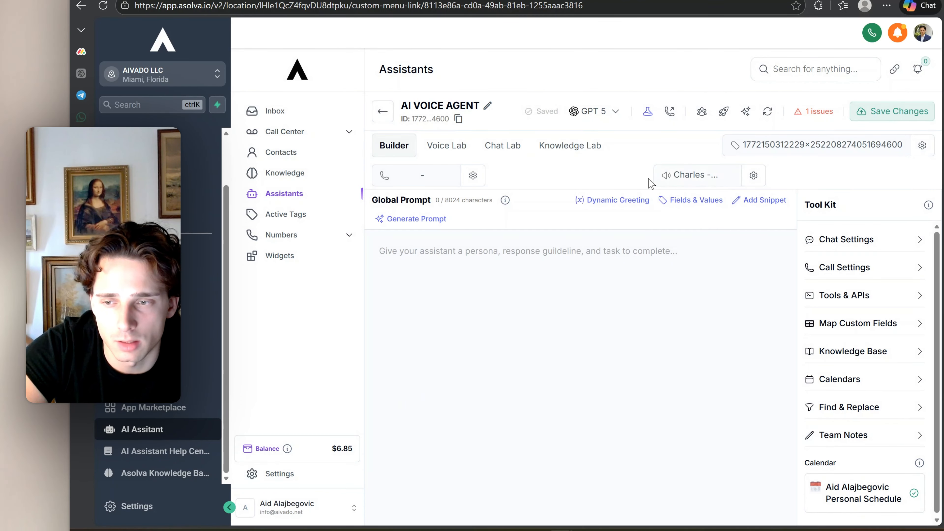
Open the settings of the assistant's Charles voice and raise Voice Emotion to 1.4
left_click(753, 176)
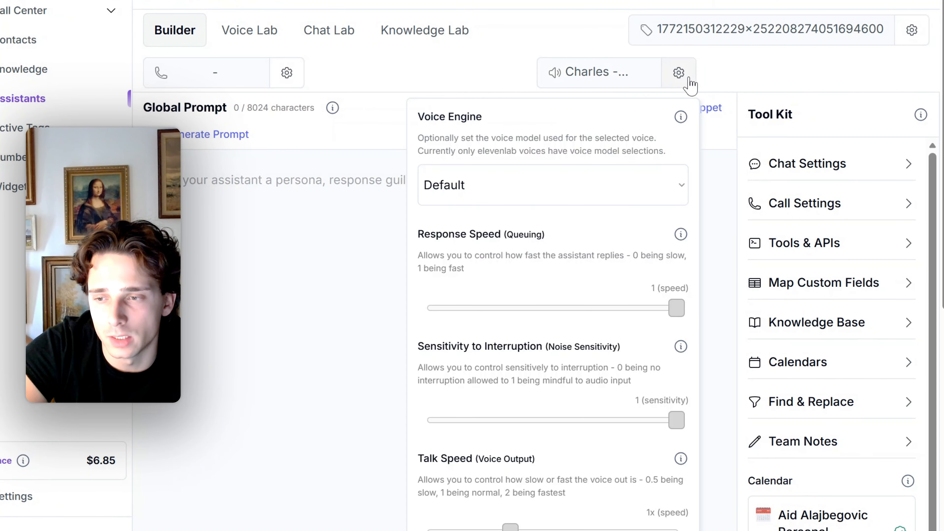
scroll(581, 190, "down", 2)
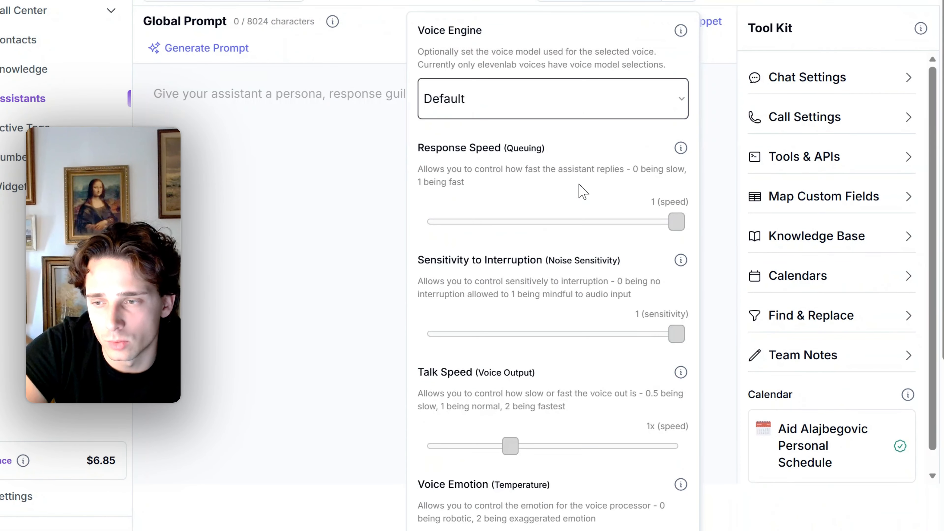
scroll(584, 198, "down", 2)
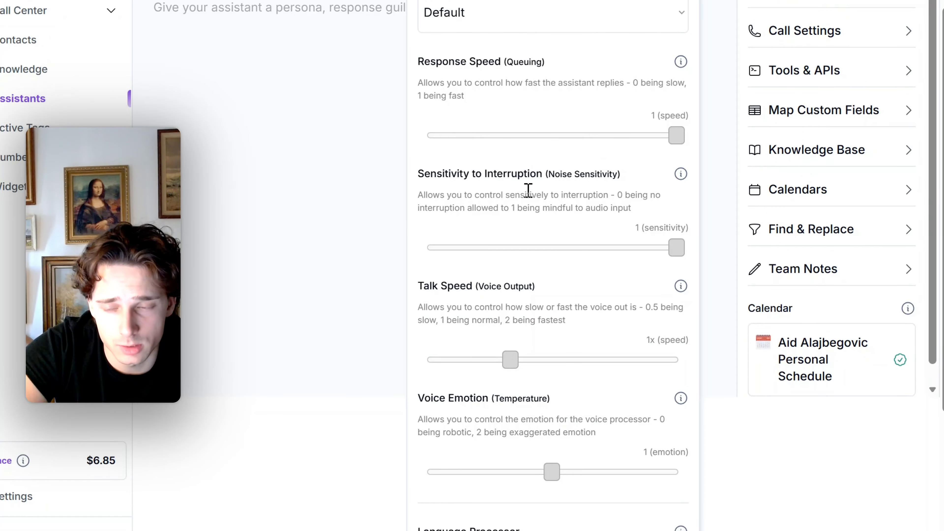
scroll(528, 189, "down", 4)
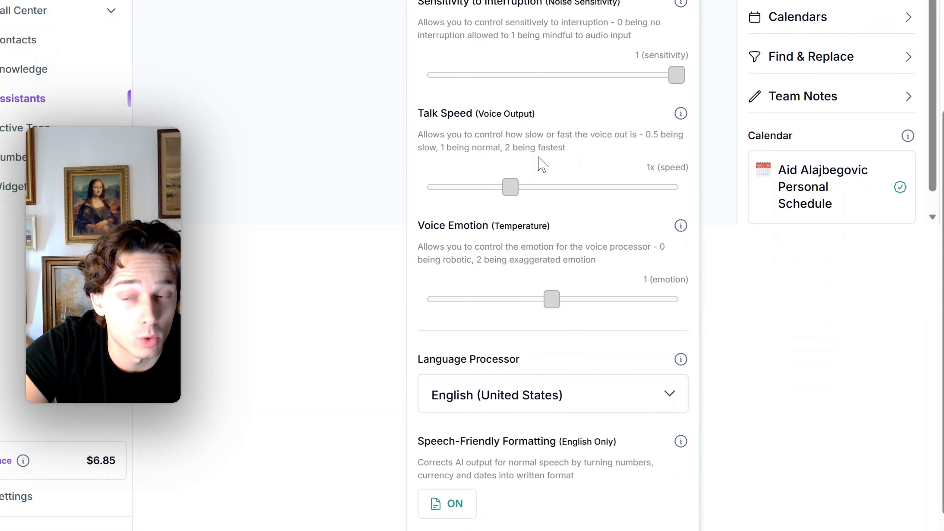
scroll(532, 208, "down", 2)
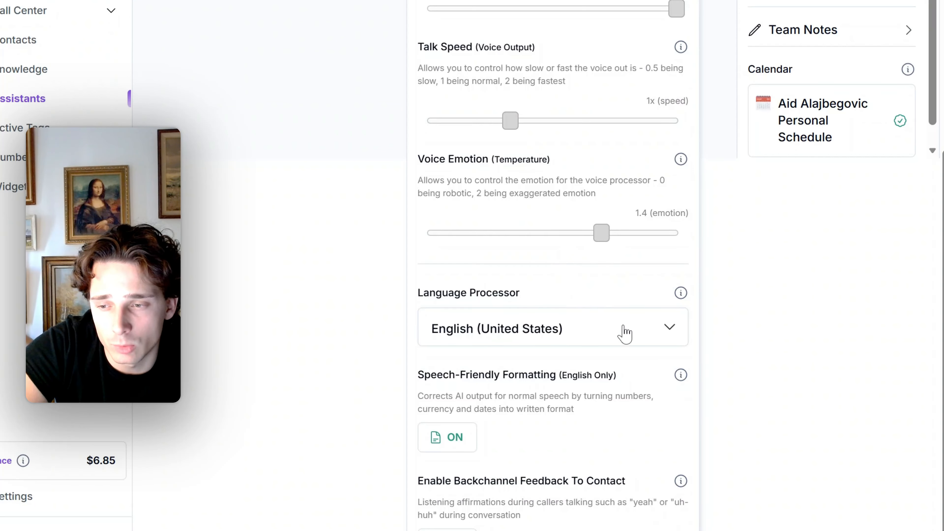
Choose English (United States) as the Language Processor and close the voice settings
left_click(626, 334)
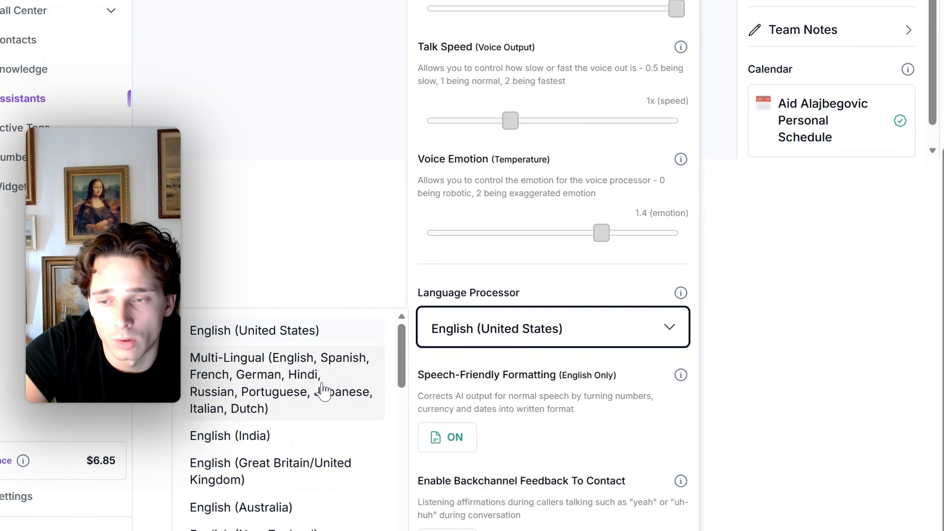
left_click(316, 334)
scroll(554, 374, "up", 2)
key("Escape")
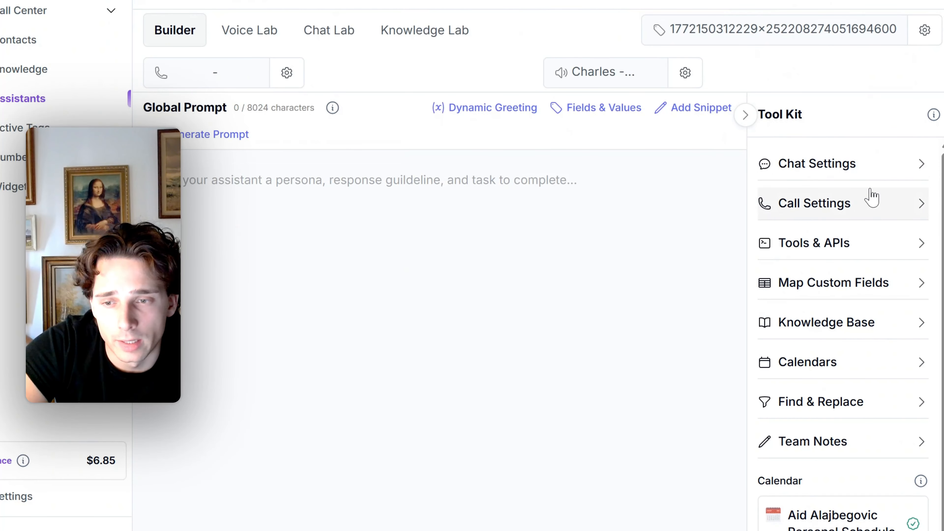
Open the Chat Settings and look through the wait time, response limit, temperature and sleep options
left_click(867, 176)
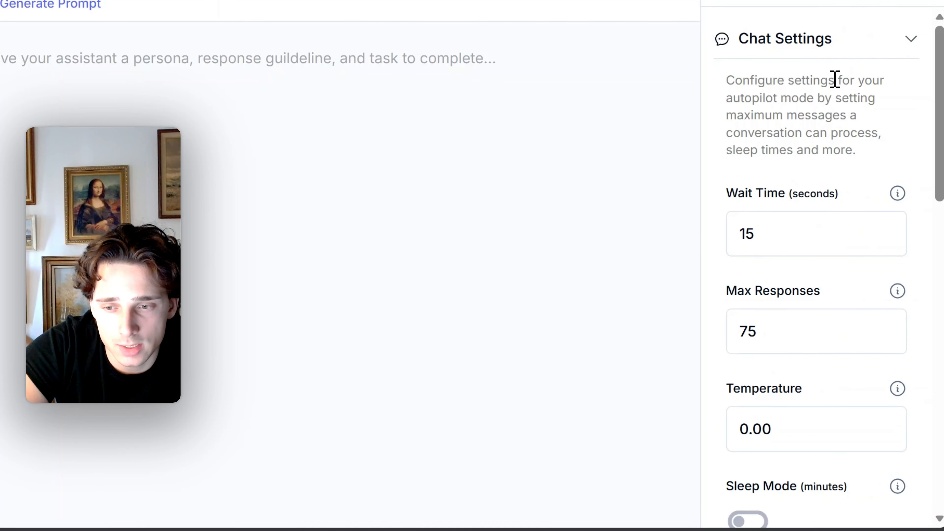
scroll(857, 198, "down", 2)
scroll(835, 82, "down", 1)
scroll(807, 147, "up", 3)
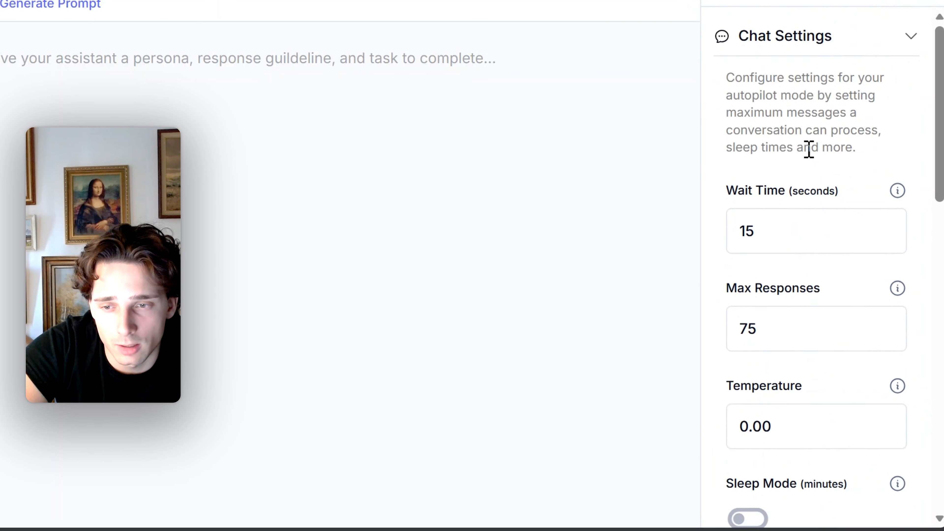
scroll(812, 113, "down", 3)
scroll(812, 113, "down", 6)
scroll(813, 121, "up", 4)
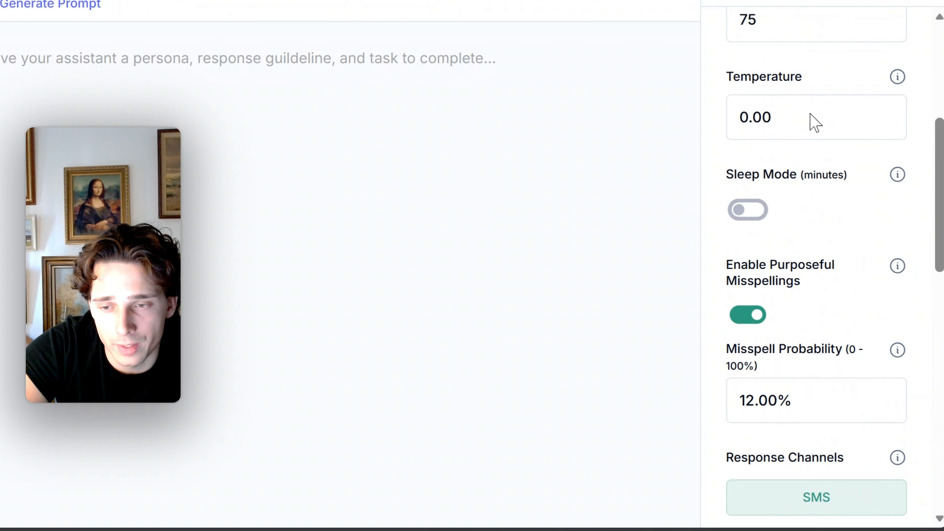
Check what the chat Temperature setting means and set it to 0.50
left_click(778, 220)
mouse_move(899, 183)
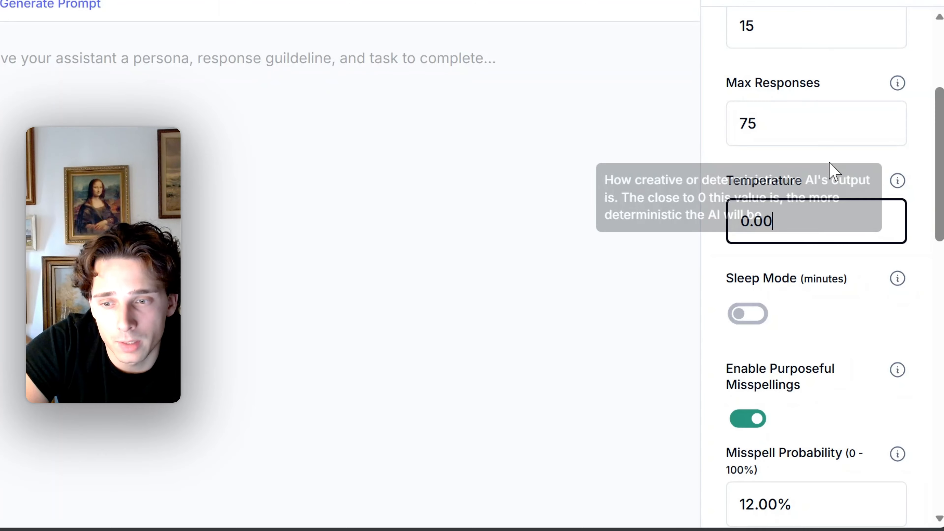
left_click_drag(806, 216, 755, 227)
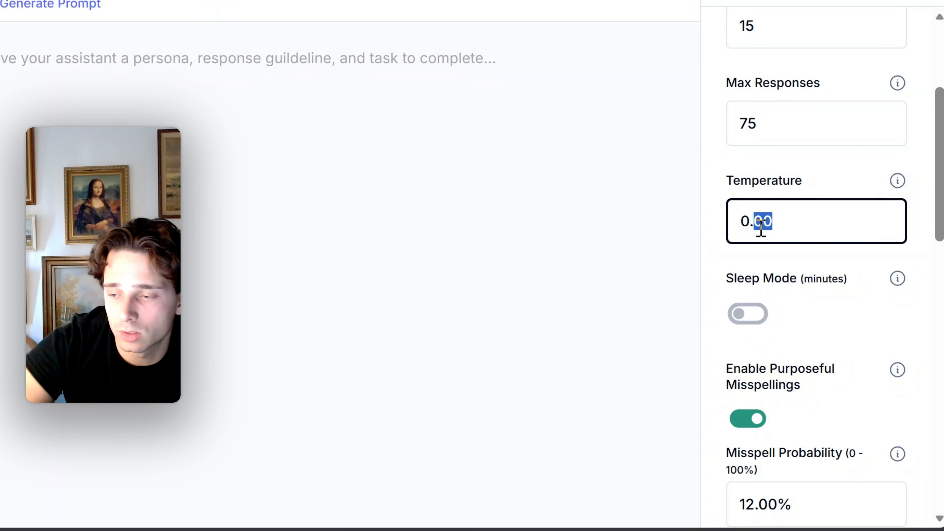
type("05")
left_click(818, 186)
left_click(776, 223)
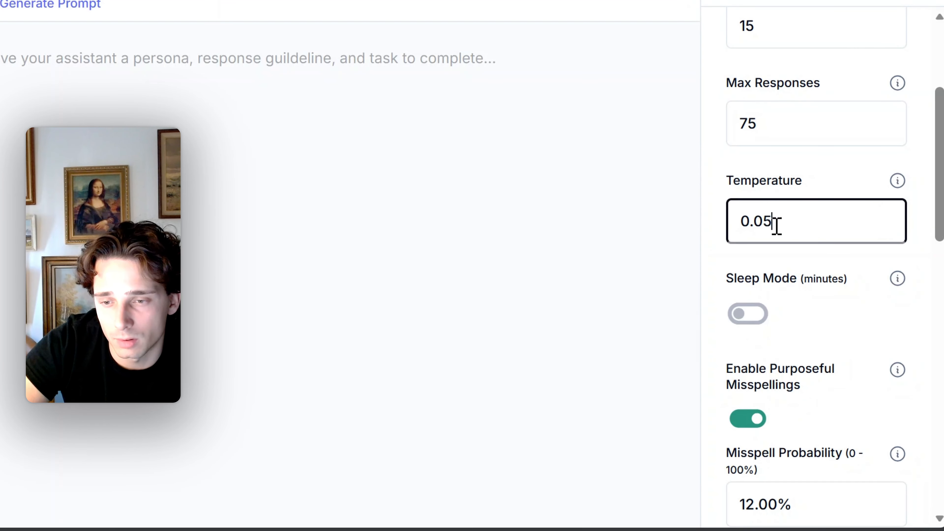
left_click_drag(776, 224, 752, 227)
type("50")
Turn on Sleep Mode in the Chat Settings
scroll(803, 257, "down", 5)
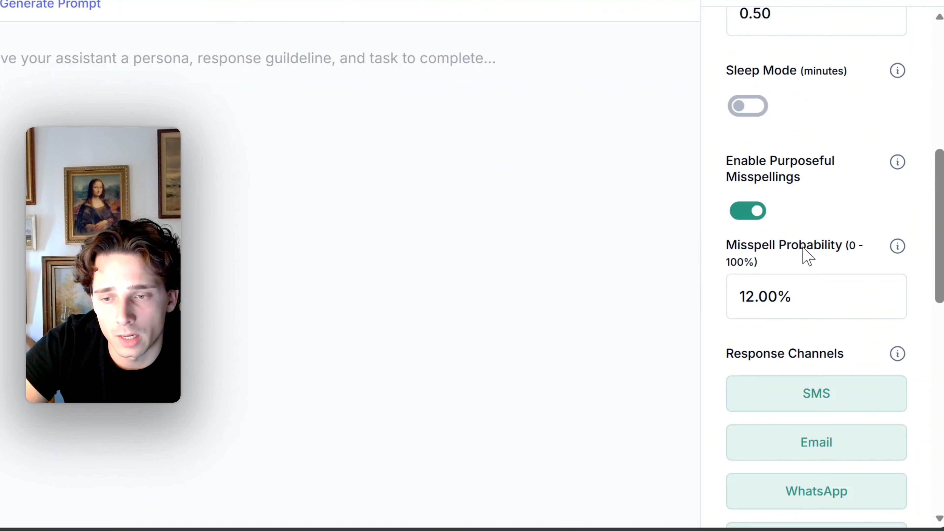
left_click(744, 111)
scroll(793, 158, "up", 3)
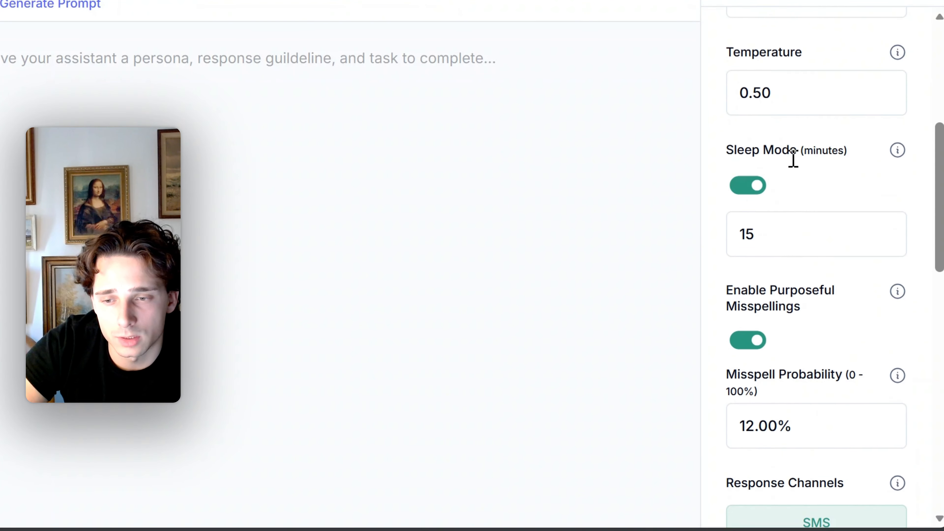
Try a Sleep Mode duration of 5 minutes and set it back to 15 minutes
left_click_drag(778, 264, 728, 265)
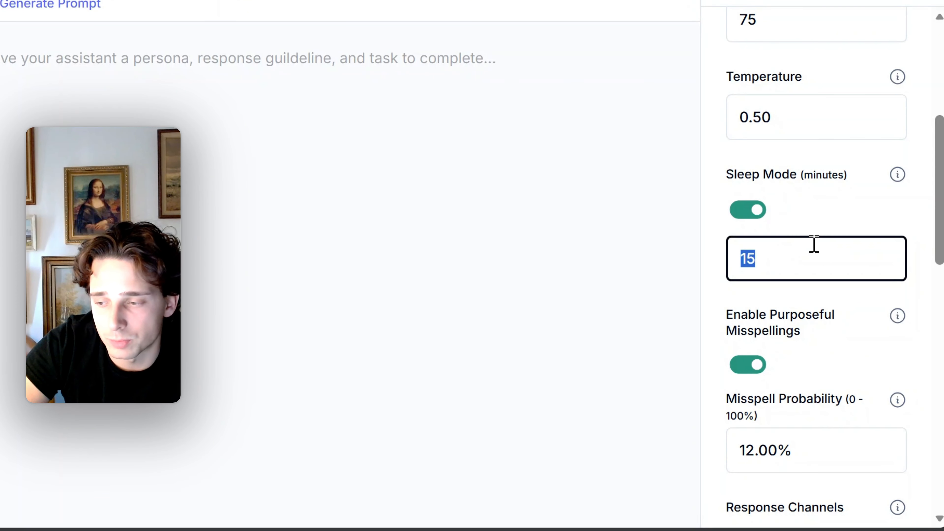
type("5")
left_click(839, 209)
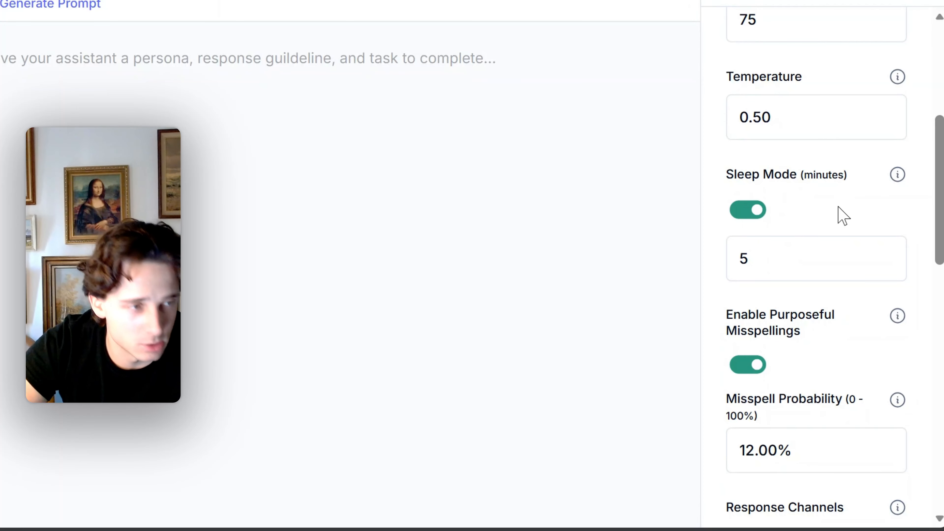
scroll(840, 201, "down", 5)
left_click_drag(778, 70, 720, 58)
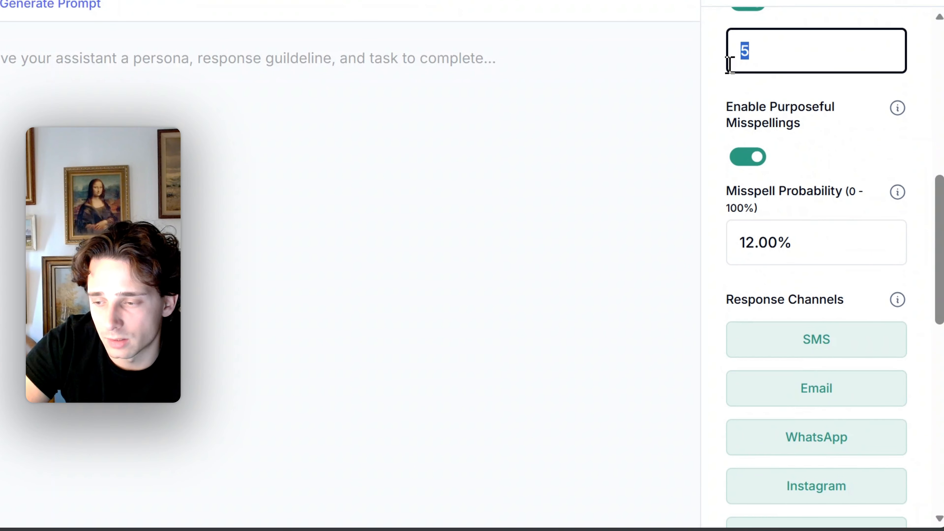
type("15")
left_click(841, 143)
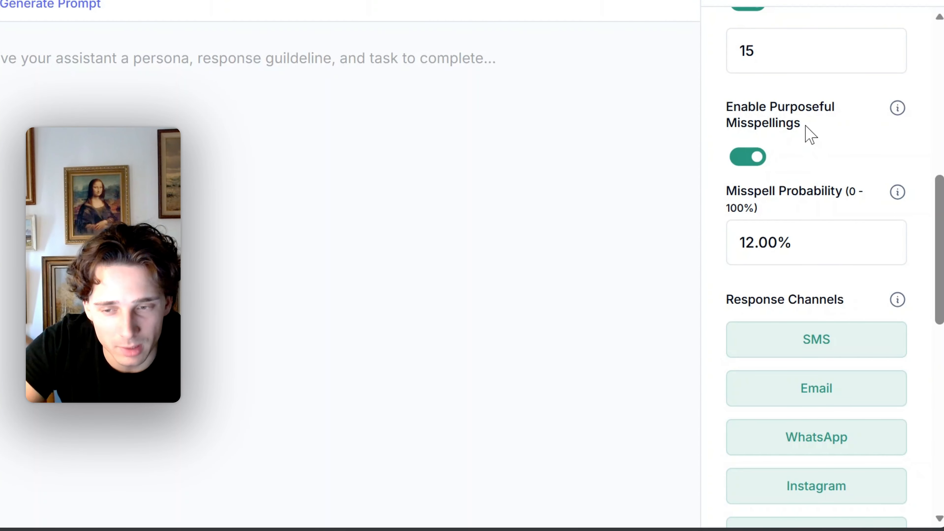
Set the Misspell Probability for purposeful misspellings to 8%
left_click_drag(747, 245, 738, 246)
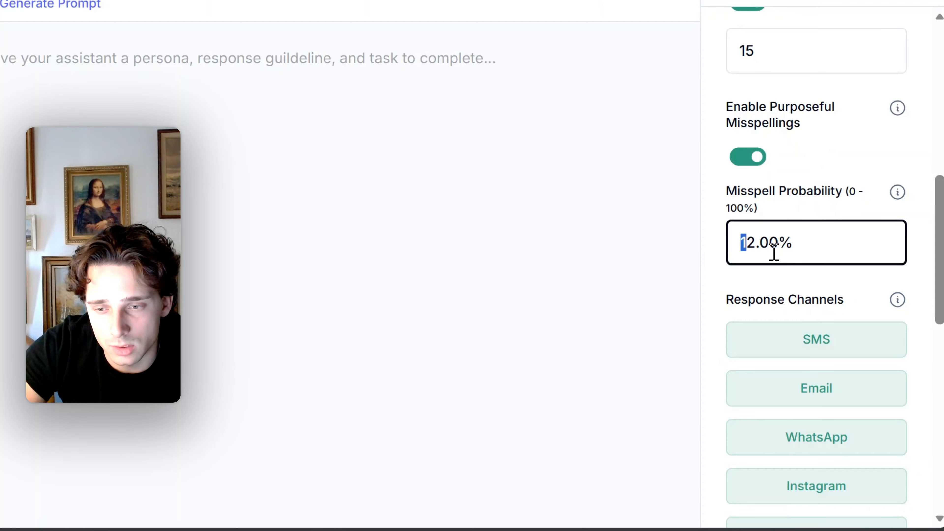
left_click(755, 244)
key("BackSpace")
key("BackSpace")
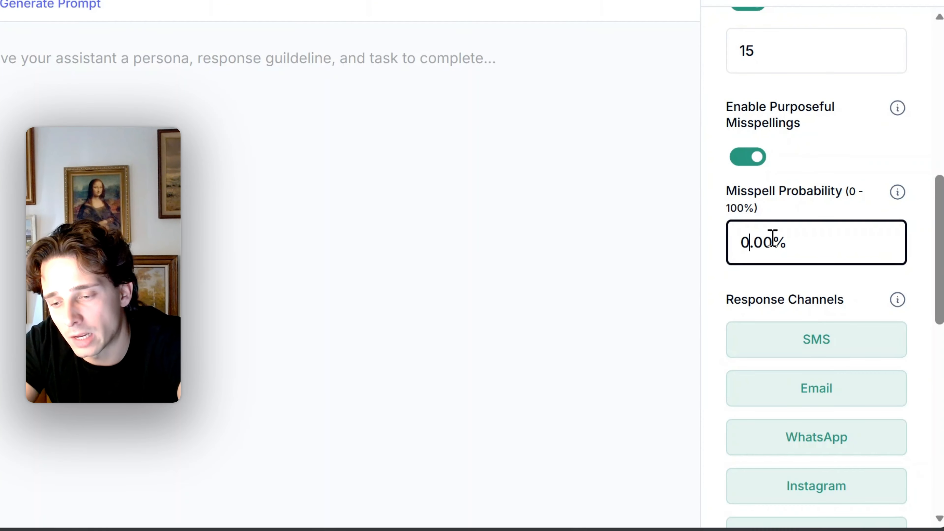
type("8")
left_click(854, 167)
Look over the available Response Channels and collapse the Chat Settings
scroll(844, 163, "down", 8)
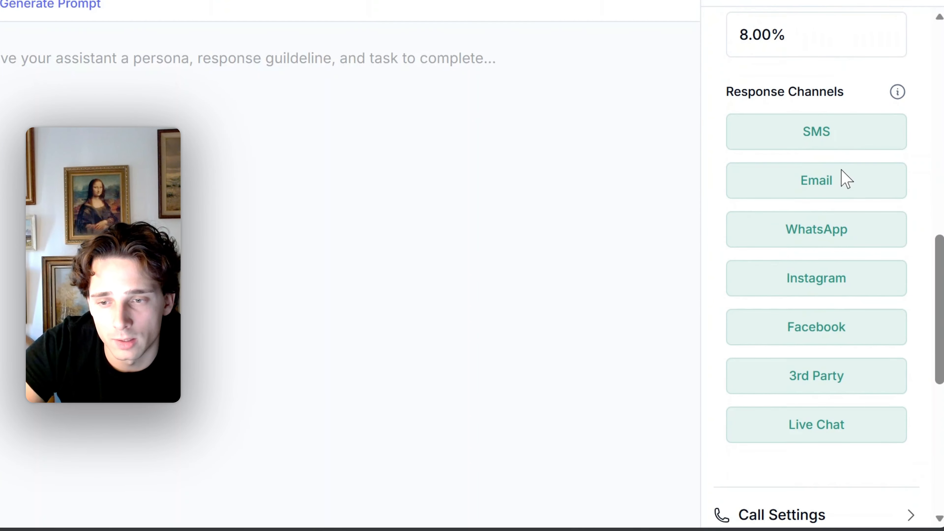
scroll(845, 183, "up", 3)
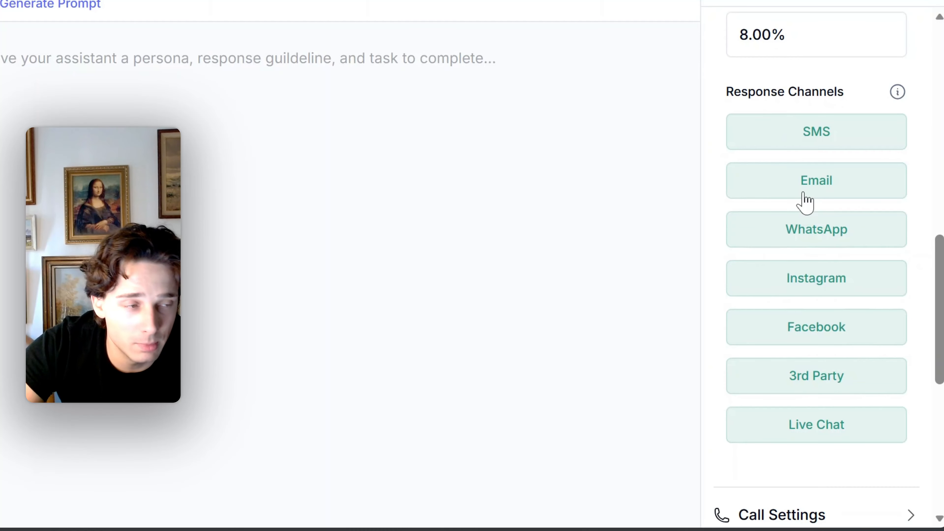
scroll(783, 159, "down", 7)
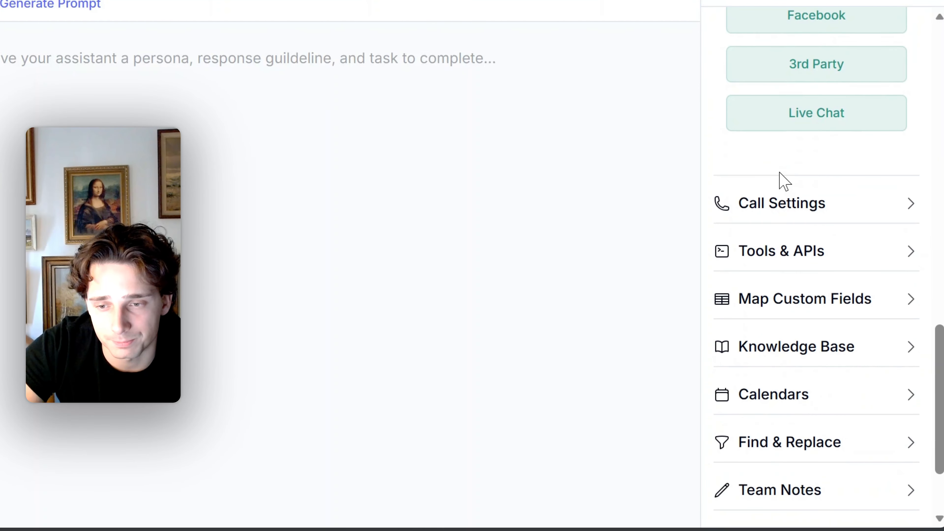
scroll(780, 186, "up", 14)
scroll(818, 209, "up", 5)
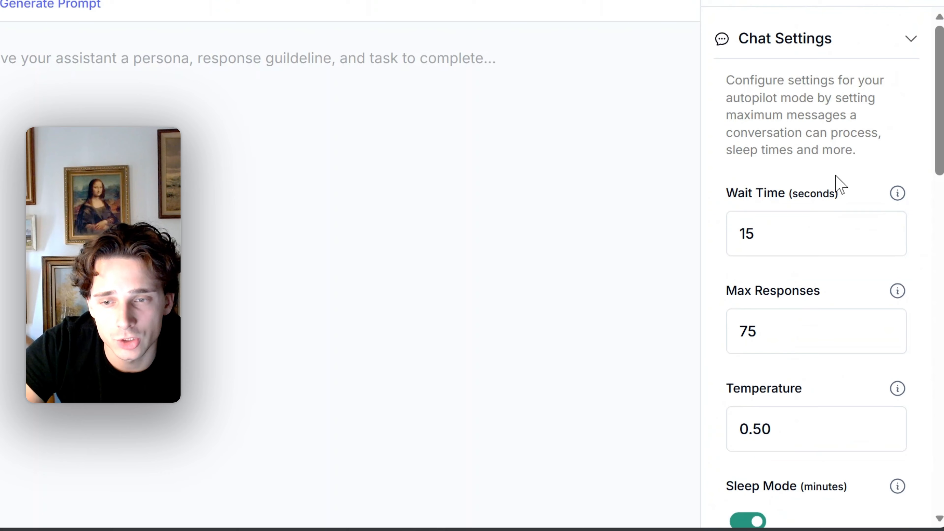
left_click(908, 41)
Review the call limits in the Call Settings and set the Silence Timeout to 1 minute
scroll(857, 181, "down", 8)
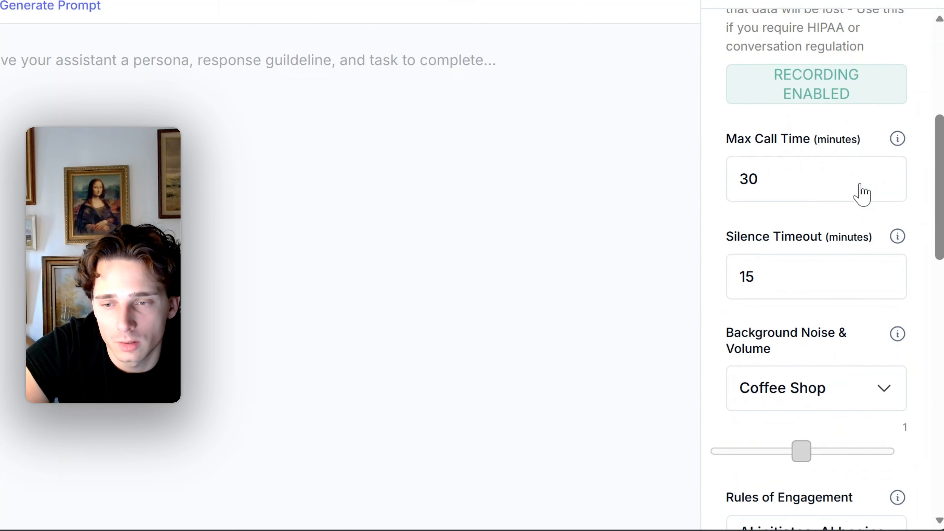
scroll(788, 177, "down", 1)
scroll(785, 178, "up", 1)
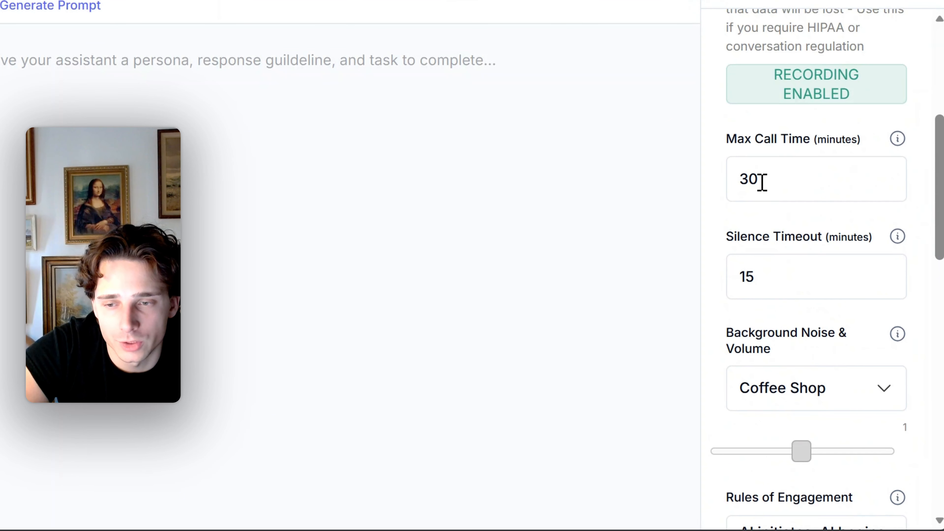
scroll(784, 189, "down", 5)
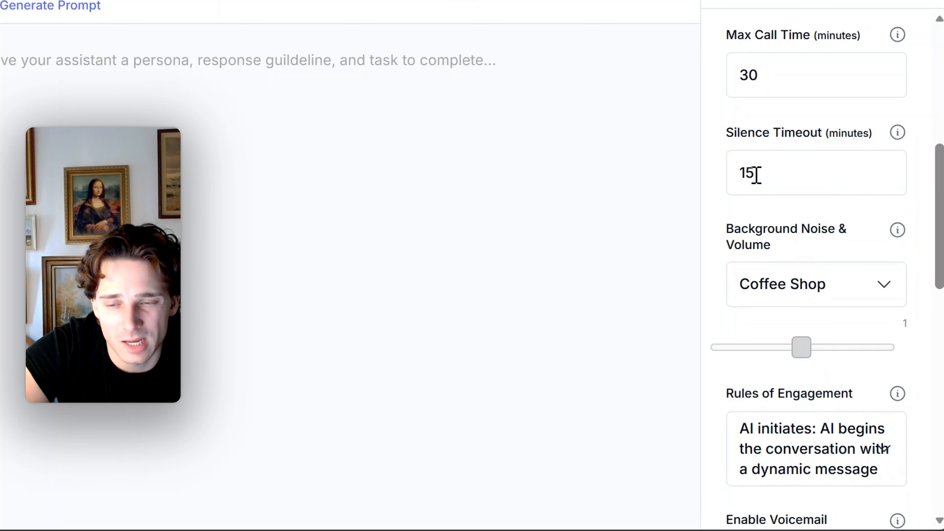
left_click(746, 174)
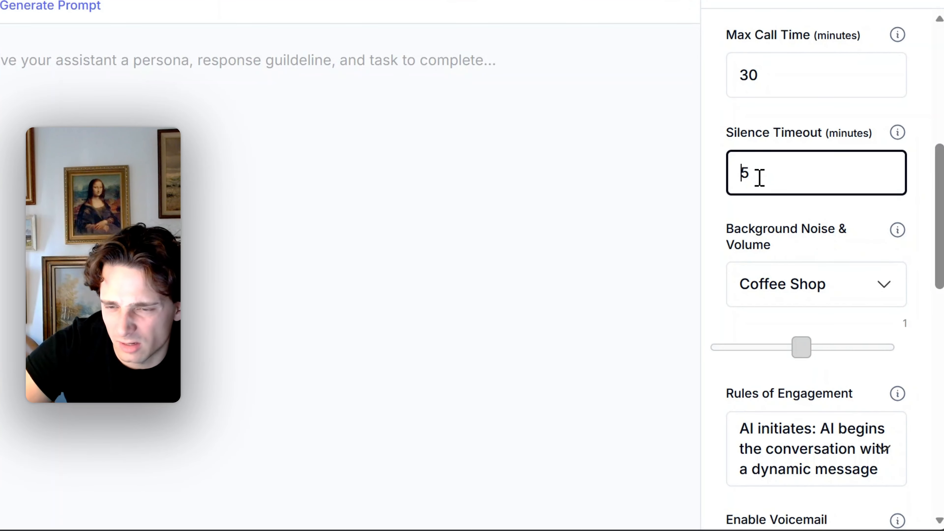
left_click(787, 121)
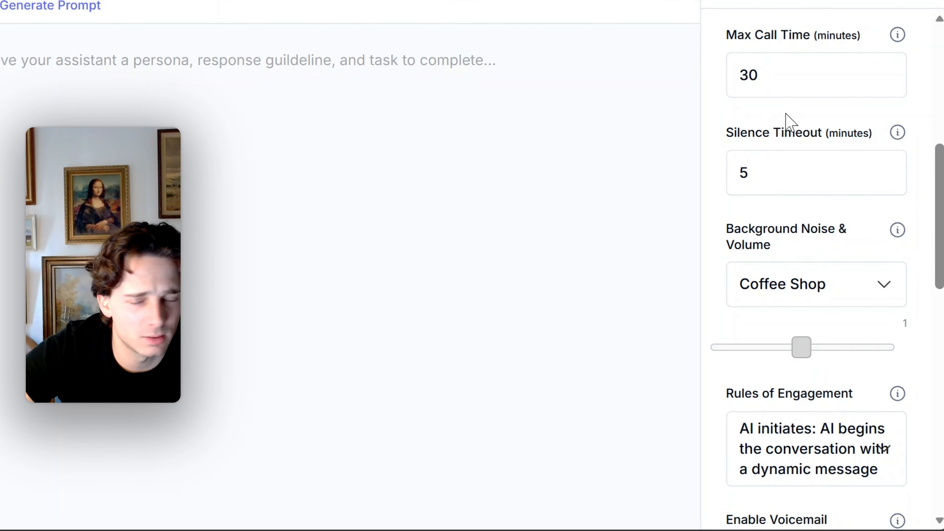
double_click(742, 174)
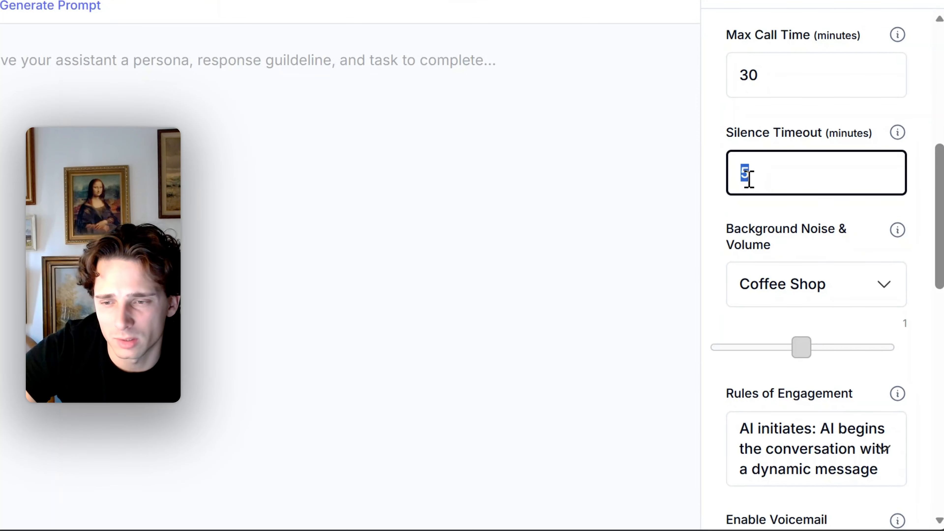
type("1")
left_click(774, 133)
Check the ambient noise options, keep Coffee Shop as background noise and set its volume to 1.01
scroll(799, 178, "down", 5)
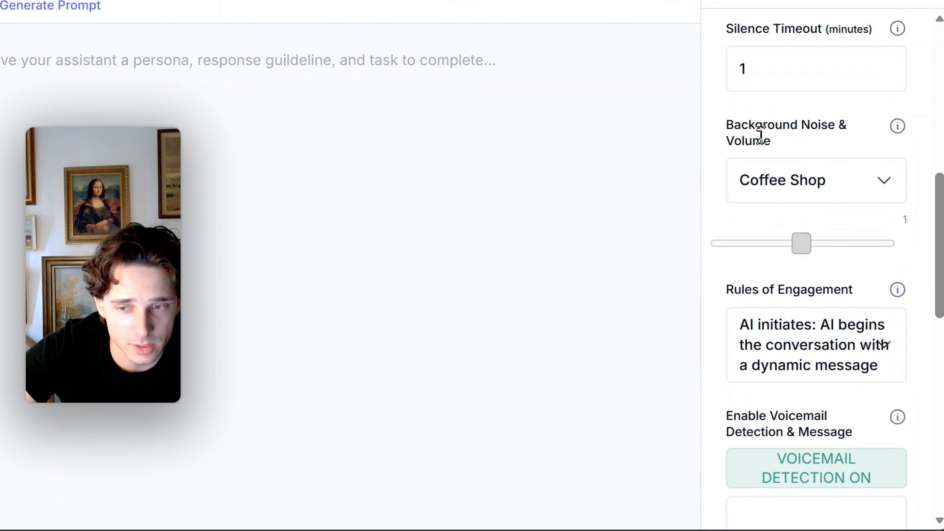
left_click(853, 188)
scroll(607, 302, "down", 2)
scroll(613, 295, "up", 2)
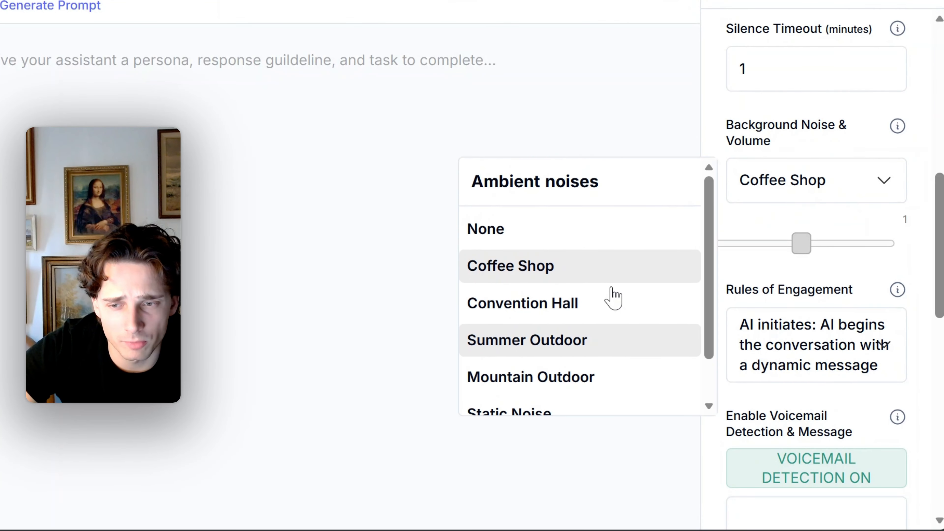
left_click(840, 153)
mouse_move(894, 130)
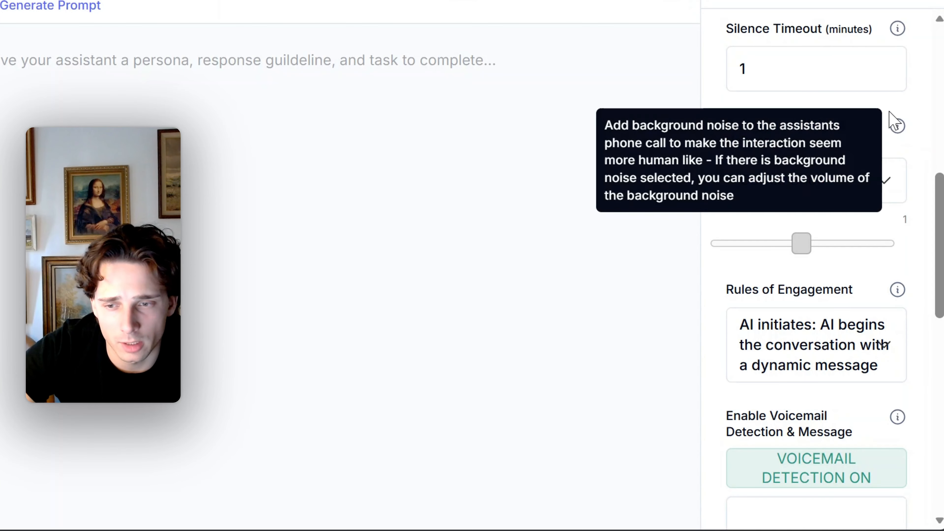
mouse_move(801, 246)
left_mouse_down()
mouse_move(824, 258)
mouse_move(804, 251)
left_mouse_up()
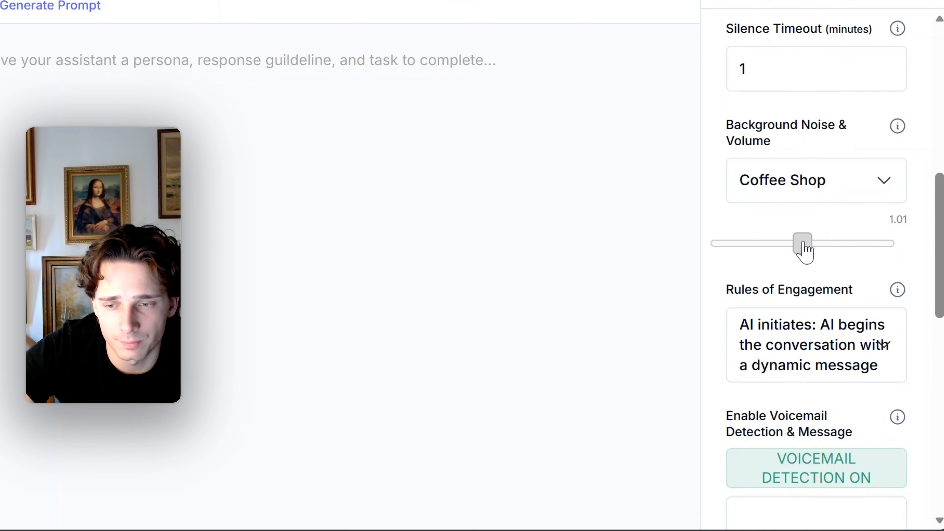
Review the Rules of Engagement, the voicemail detection message and the Incoming Call and Post-Call Webhook fields in the Call Settings
scroll(832, 228, "down", 3)
scroll(822, 268, "down", 4)
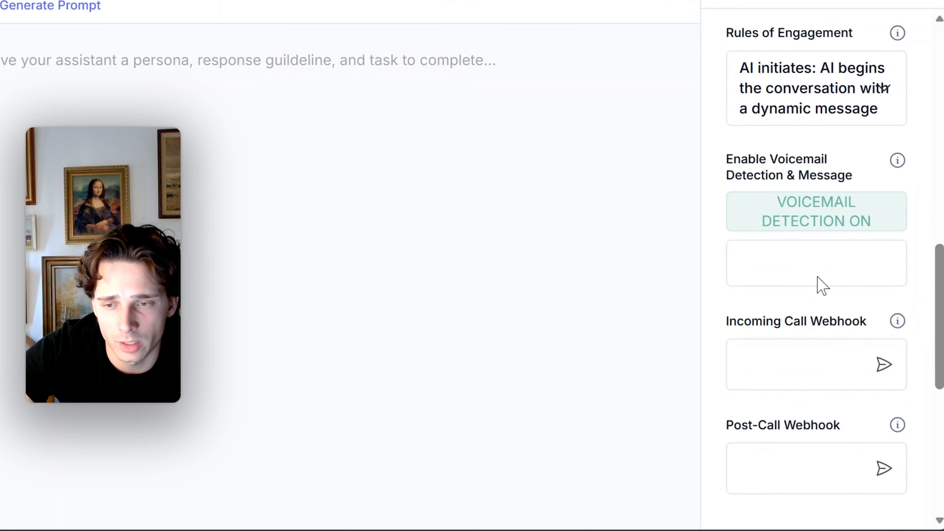
scroll(818, 279, "up", 1)
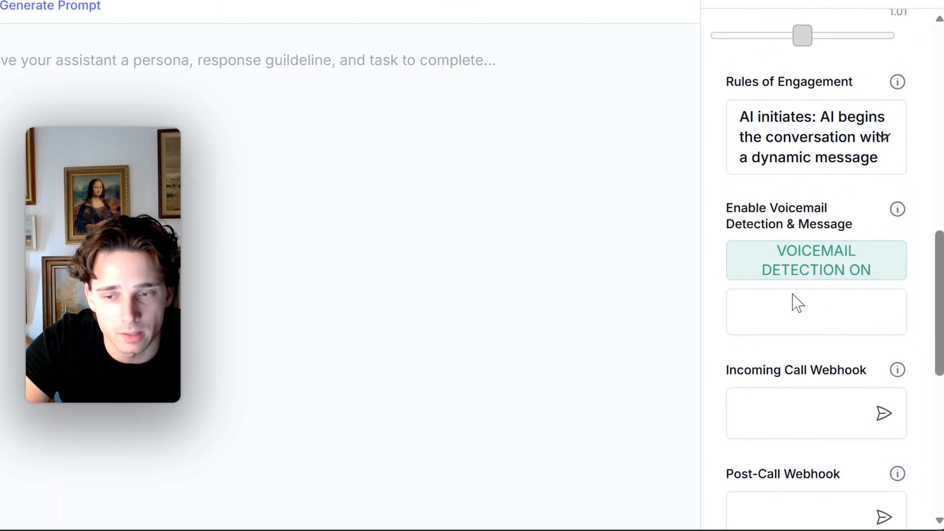
left_click(802, 320)
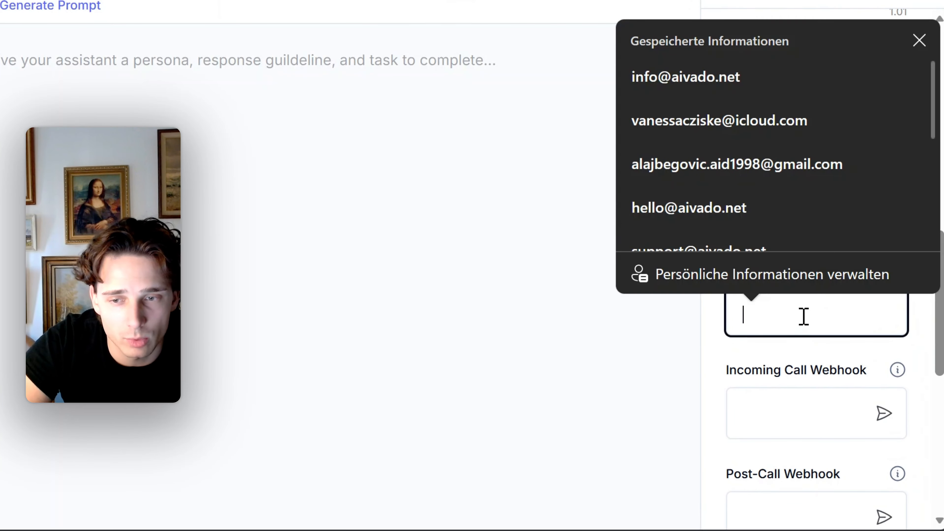
left_click(919, 40)
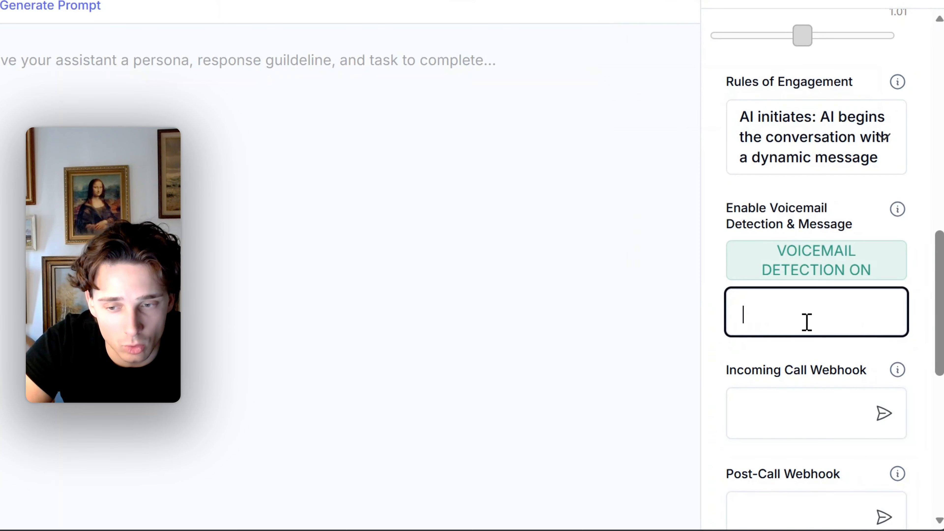
scroll(798, 339, "down", 3)
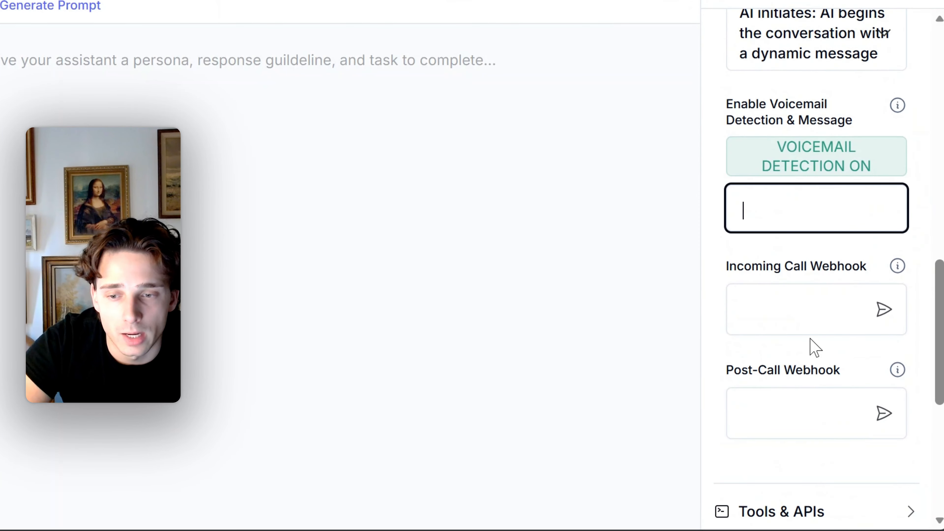
left_click(811, 347)
mouse_move(898, 271)
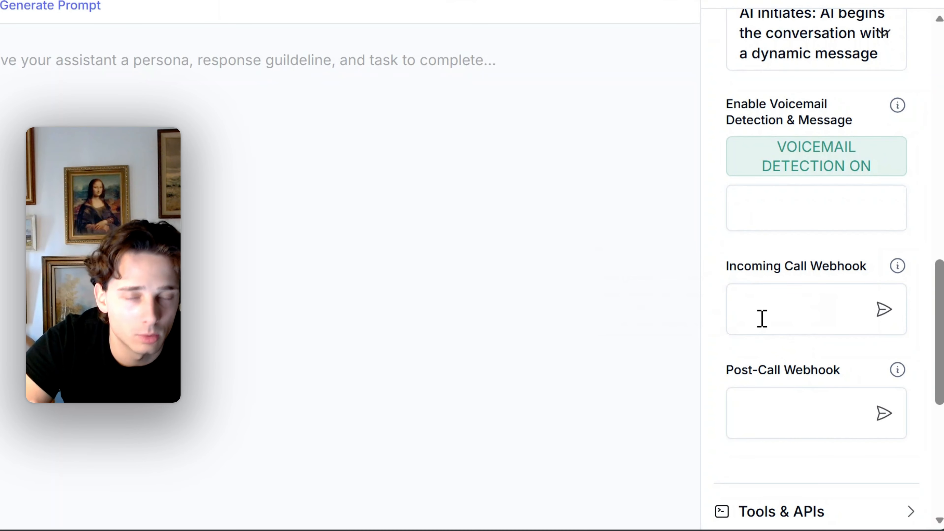
Open the assistant's Tools & APIs and add the Information Collection tools Scrape Website, Update User Details and Search The Web
scroll(851, 331, "down", 5)
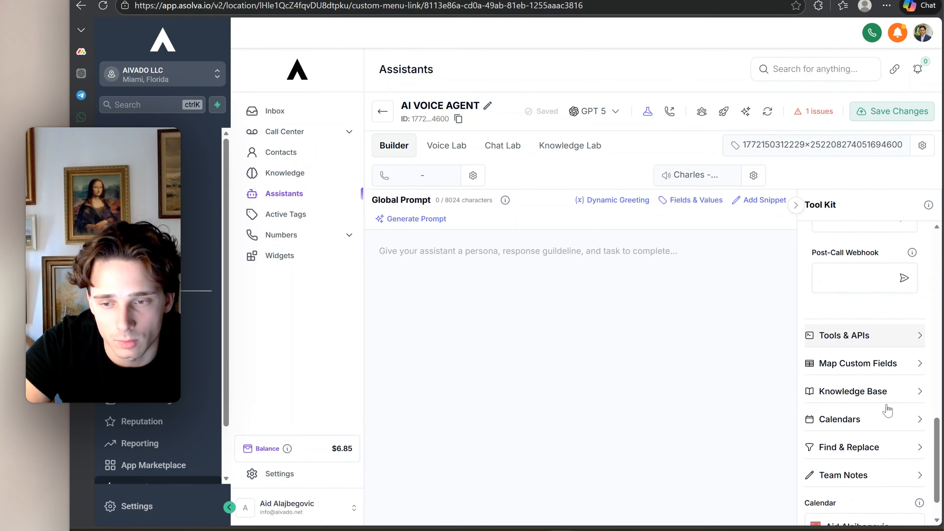
left_click(918, 336)
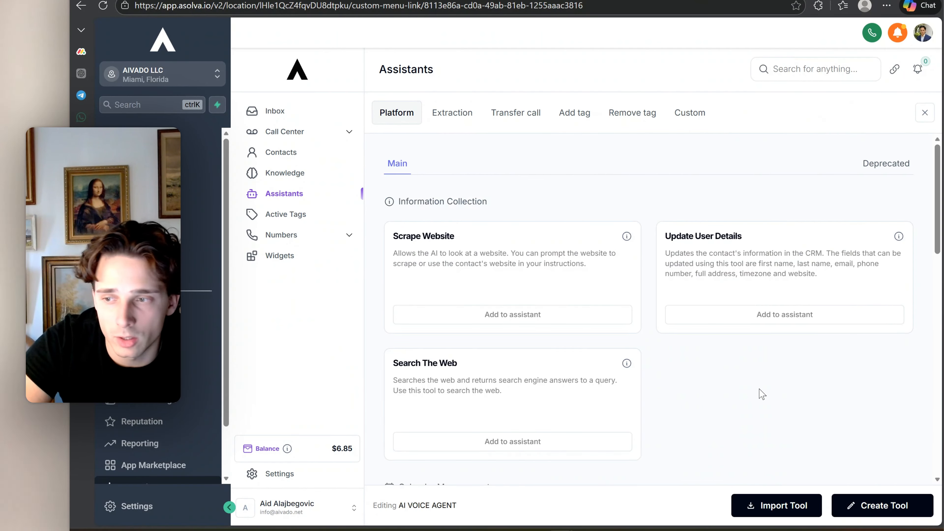
left_click(595, 325)
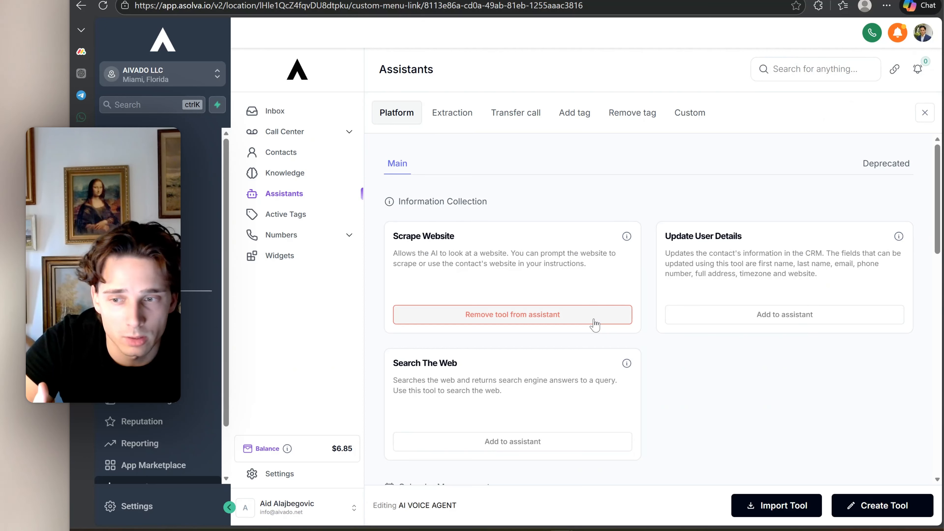
left_click(768, 315)
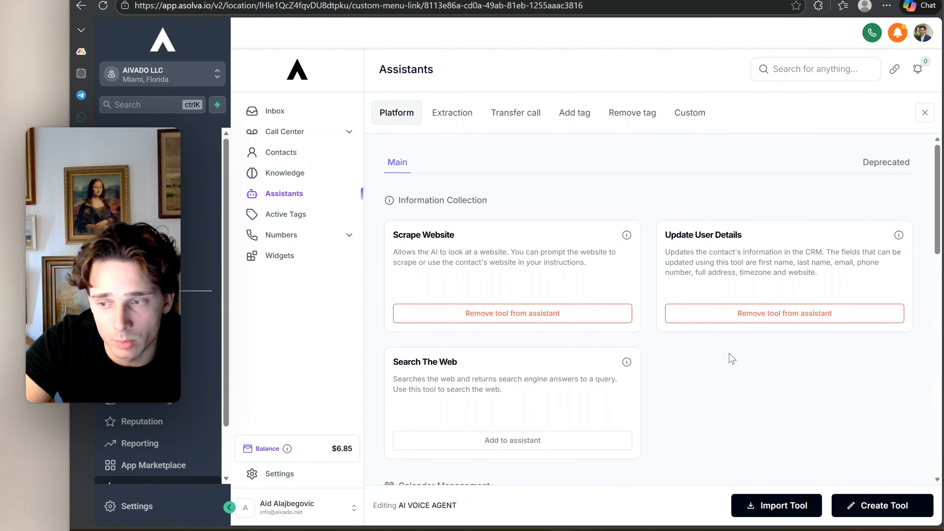
scroll(728, 359, "down", 3)
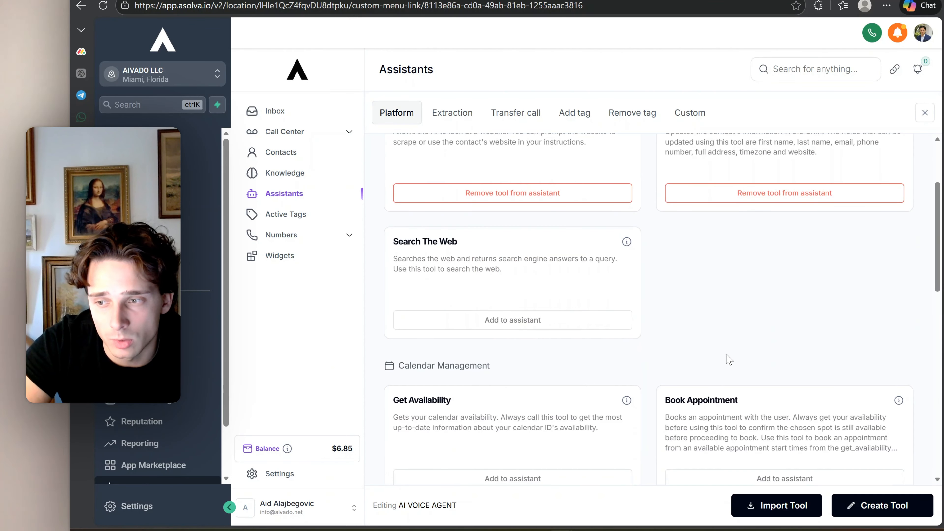
left_click(527, 324)
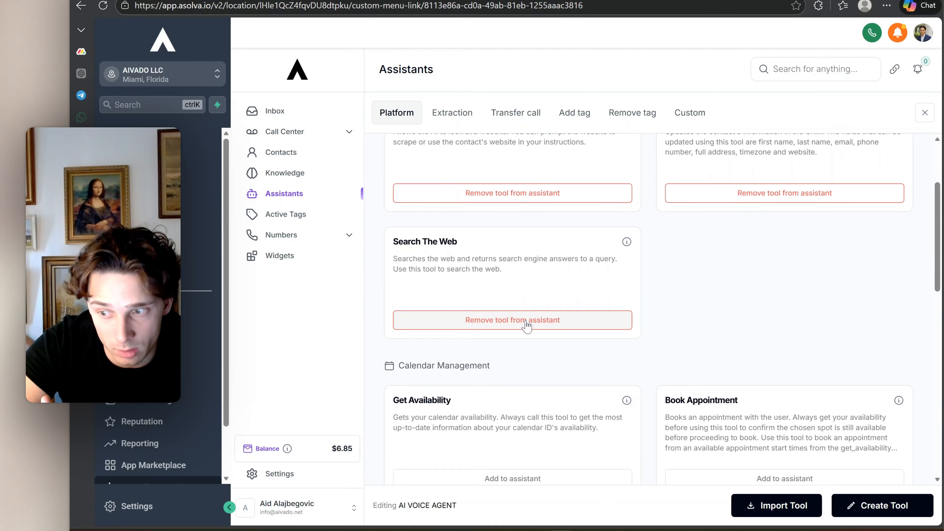
Add the Calendar Management tools Get Availability, Book Appointment, Get User Calendar Events and Update Appointment Details to the assistant
scroll(527, 327, "up", 3)
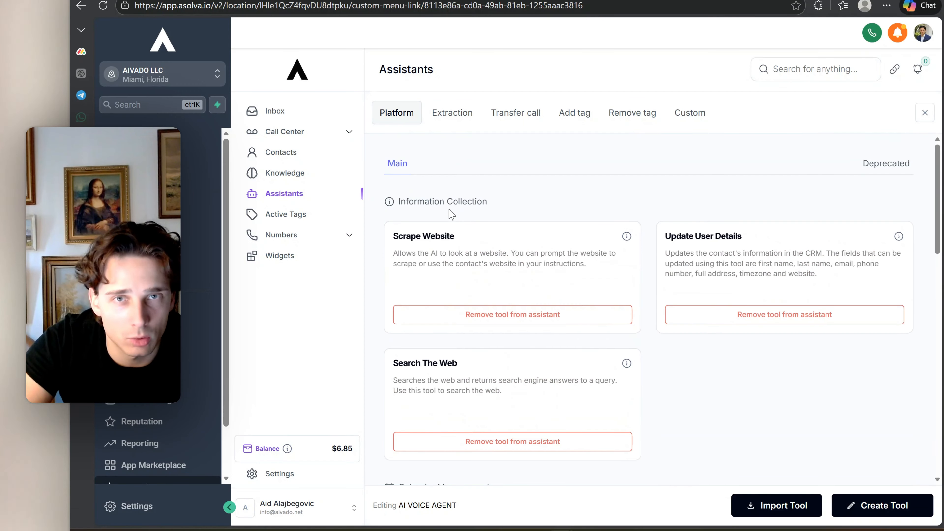
scroll(483, 261, "down", 2)
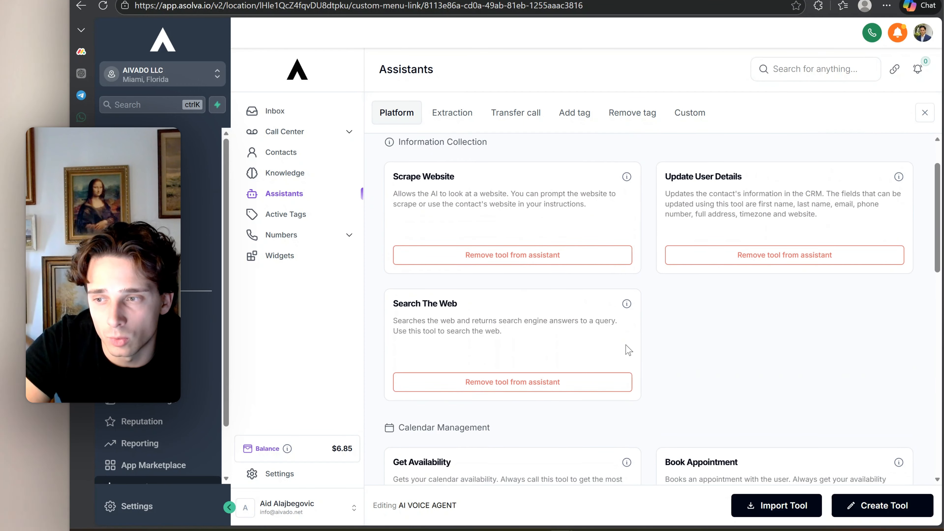
scroll(628, 350, "up", 2)
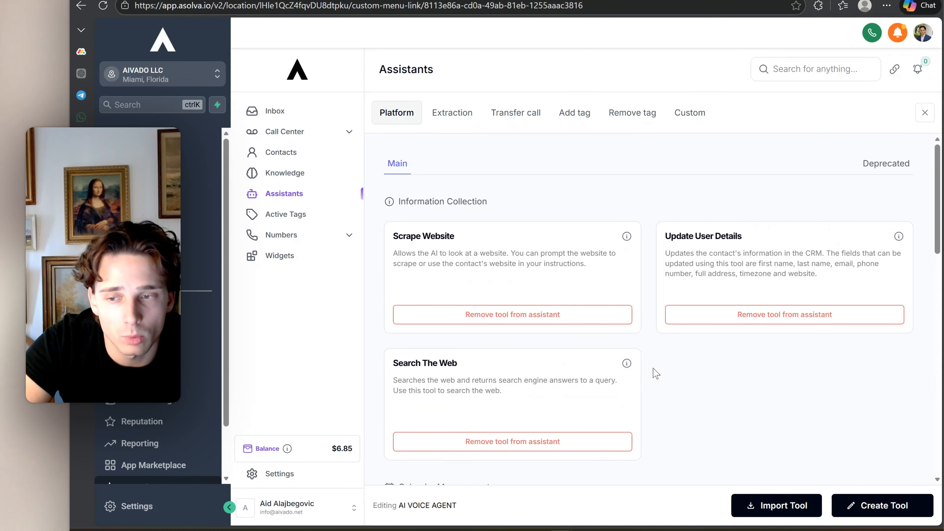
scroll(656, 374, "down", 6)
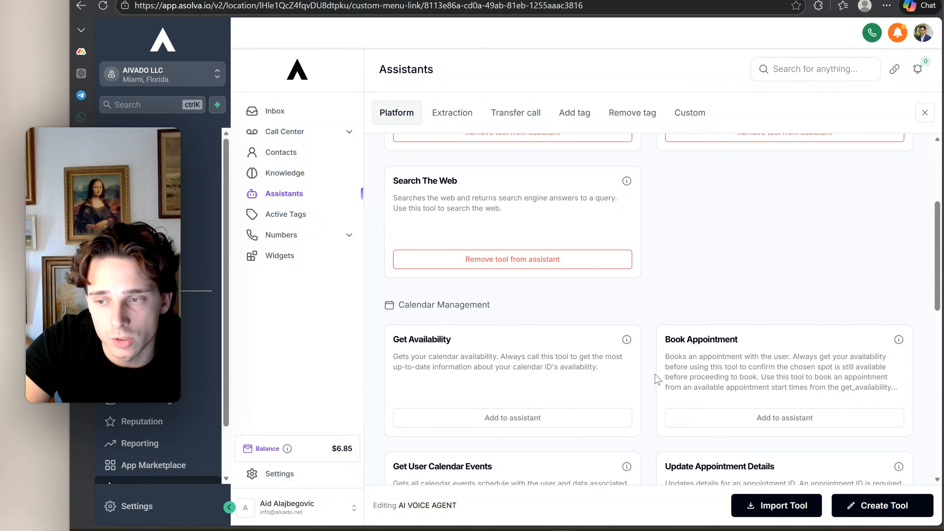
scroll(546, 310, "down", 4)
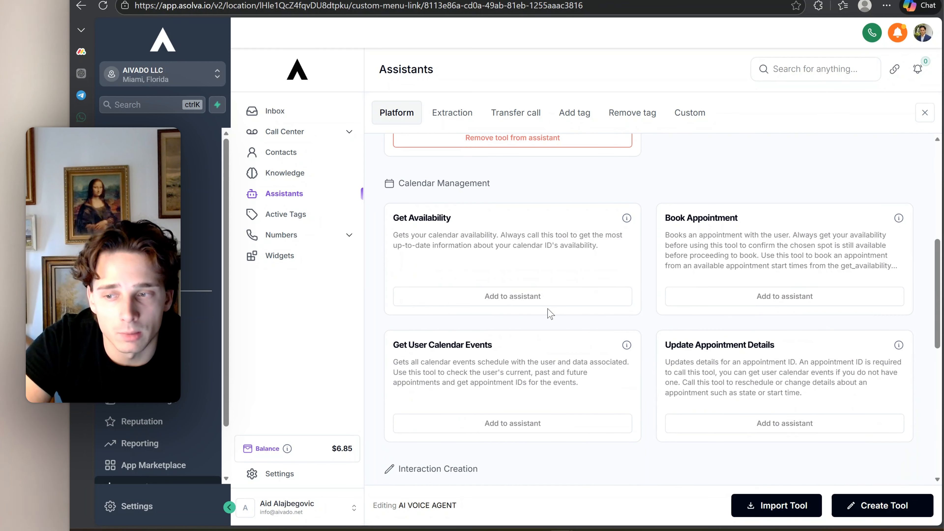
left_click(542, 304)
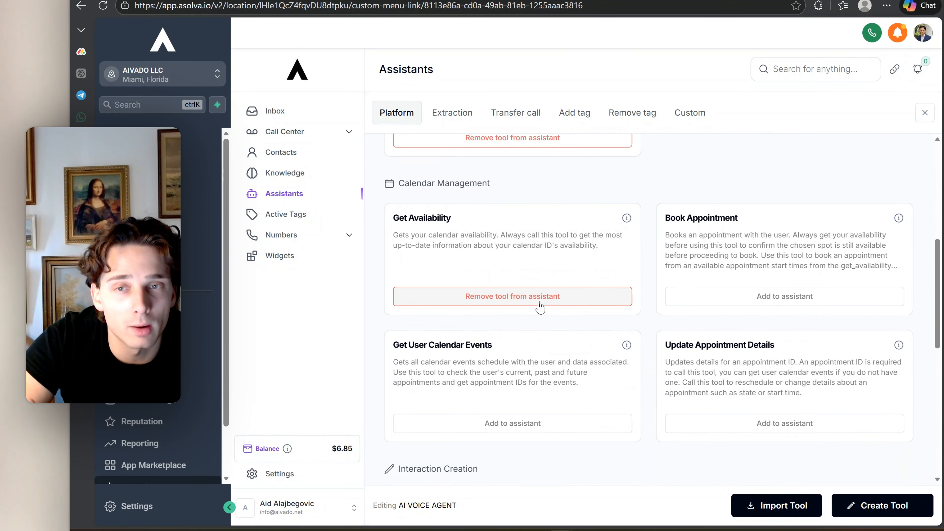
left_click(783, 298)
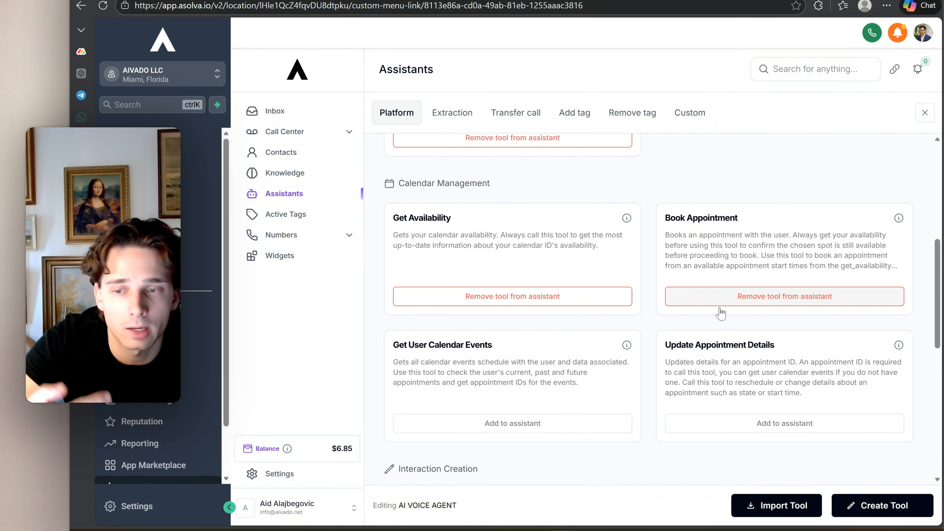
scroll(676, 344, "down", 2)
left_click(530, 366)
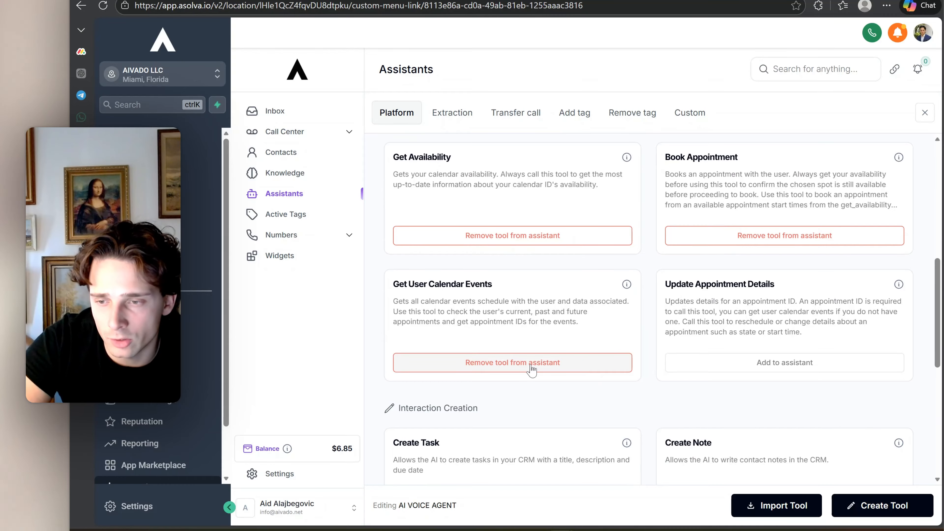
left_click(784, 364)
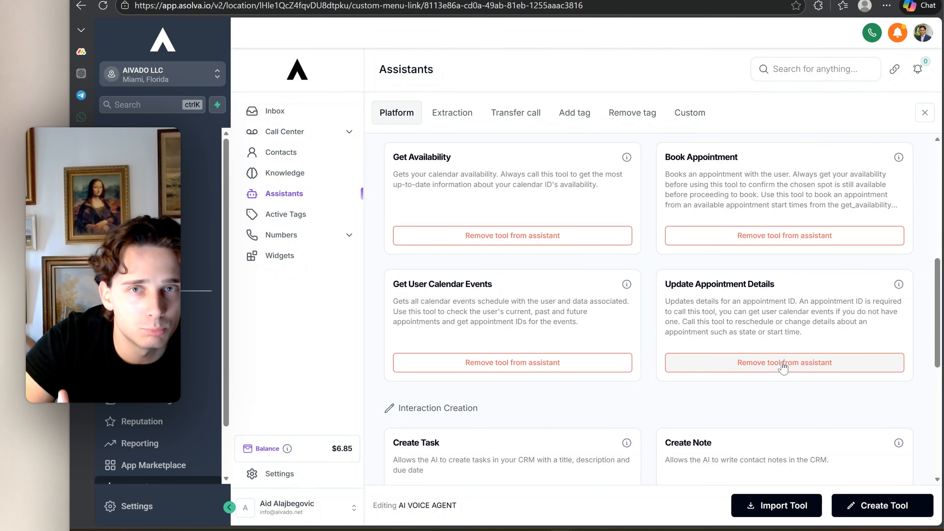
Add the tools Create Task, Create Note, Self Schedule, Call User and Send Email to the assistant
scroll(558, 342, "down", 5)
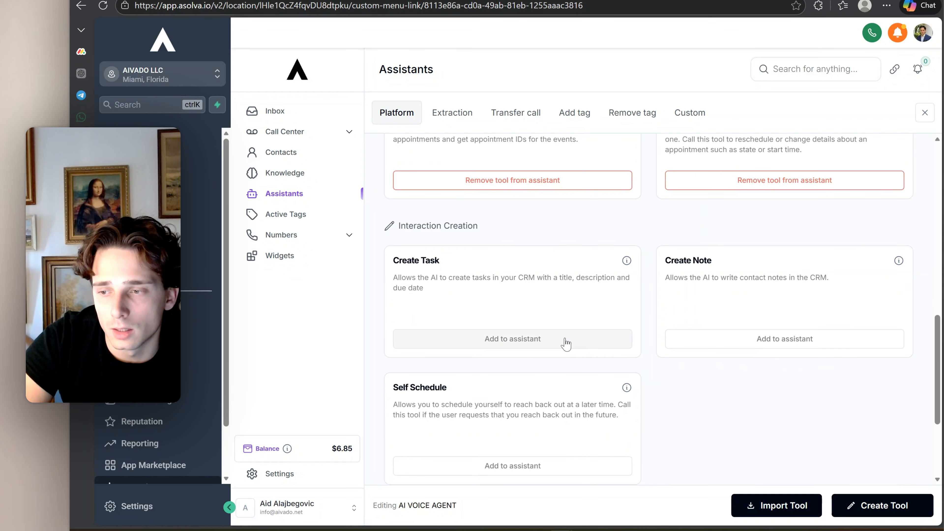
left_click(549, 341)
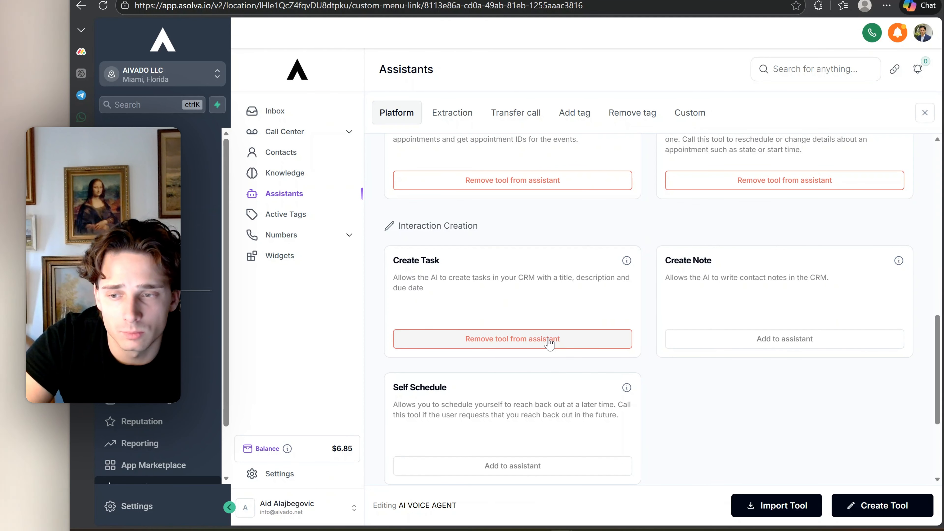
left_click(750, 340)
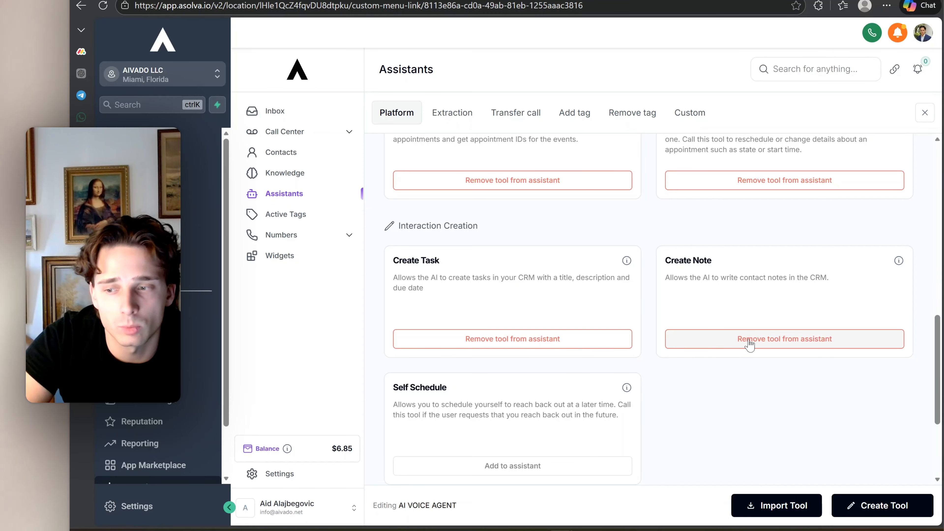
scroll(730, 351, "down", 3)
left_click(605, 346)
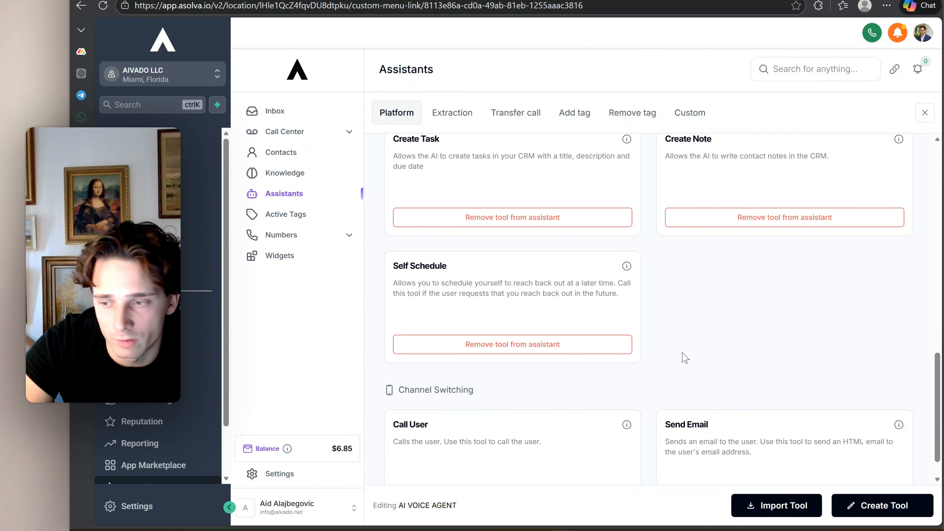
scroll(523, 464, "down", 1)
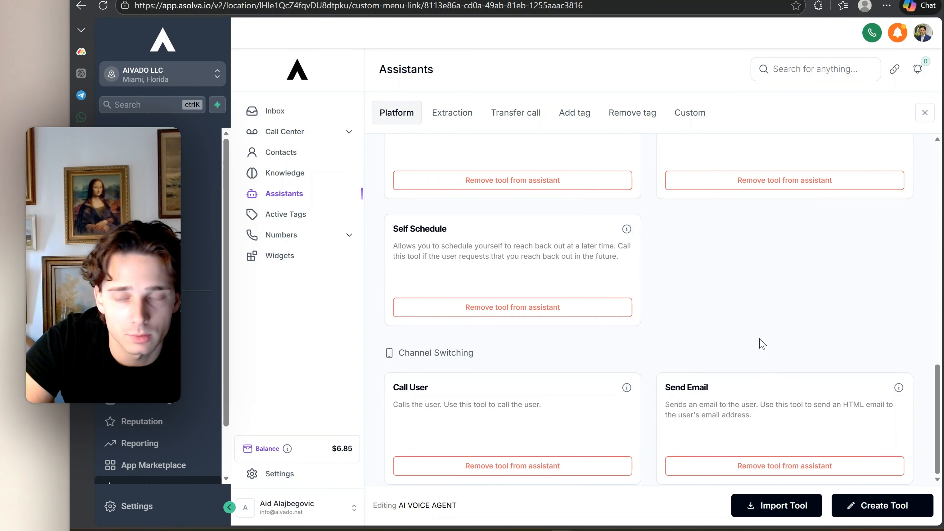
Look through the Extraction, Transfer call, Add tag and Remove tag tools, and close the tool library
left_click(460, 121)
left_click(537, 119)
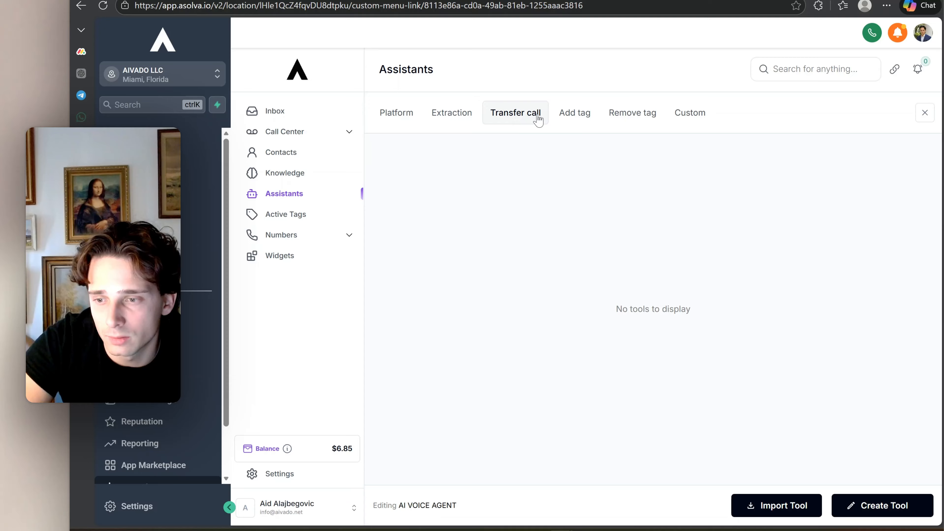
left_click(577, 119)
left_click(625, 119)
left_click(561, 119)
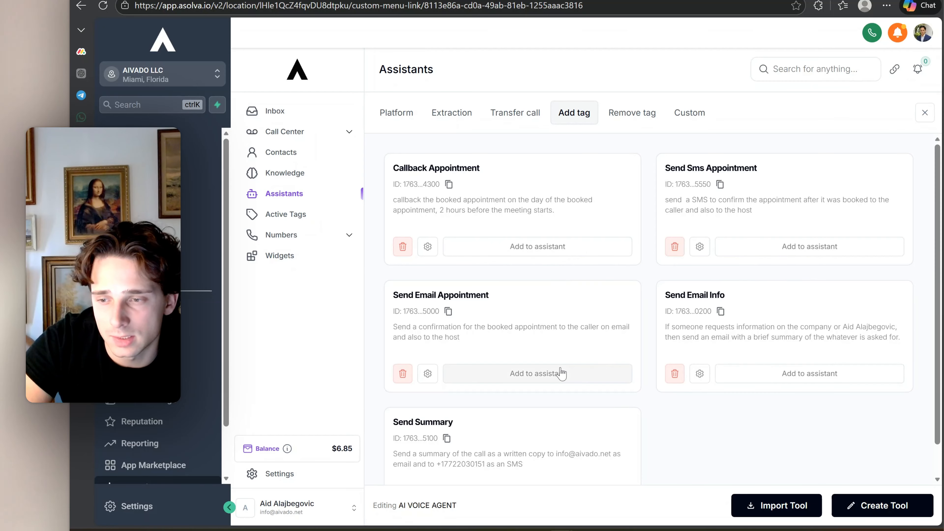
scroll(569, 371, "down", 1)
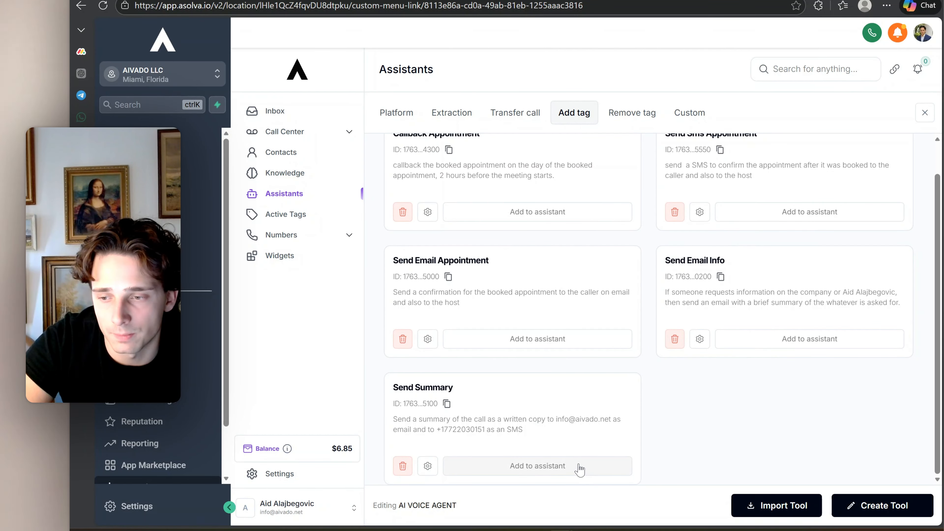
scroll(587, 428, "up", 1)
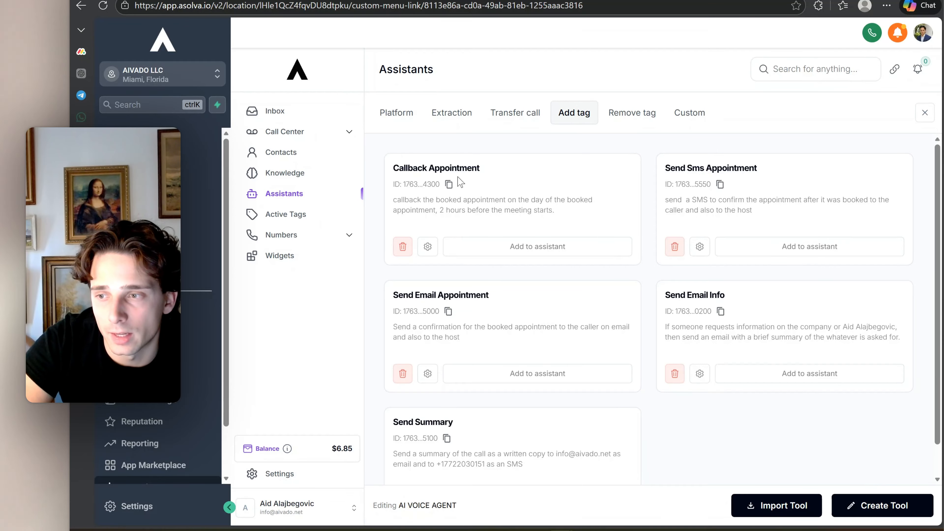
left_click(436, 120)
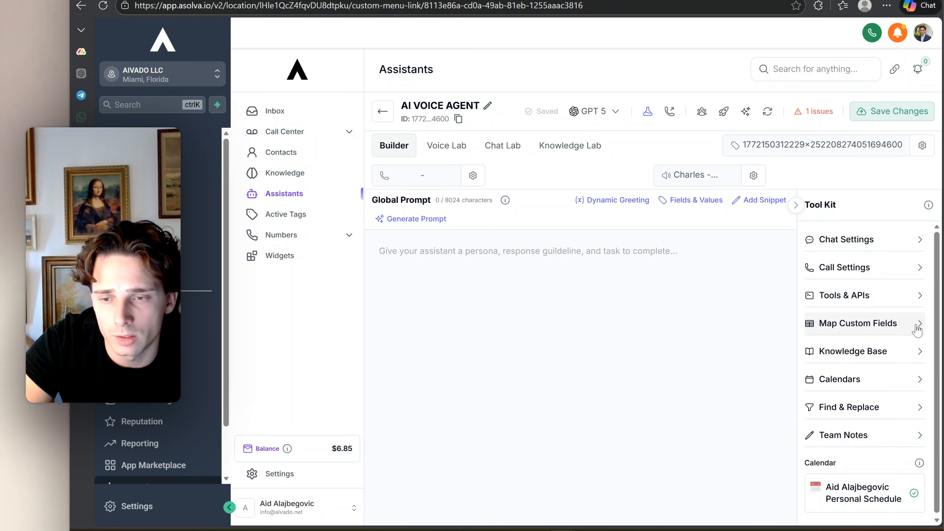
left_click(917, 97)
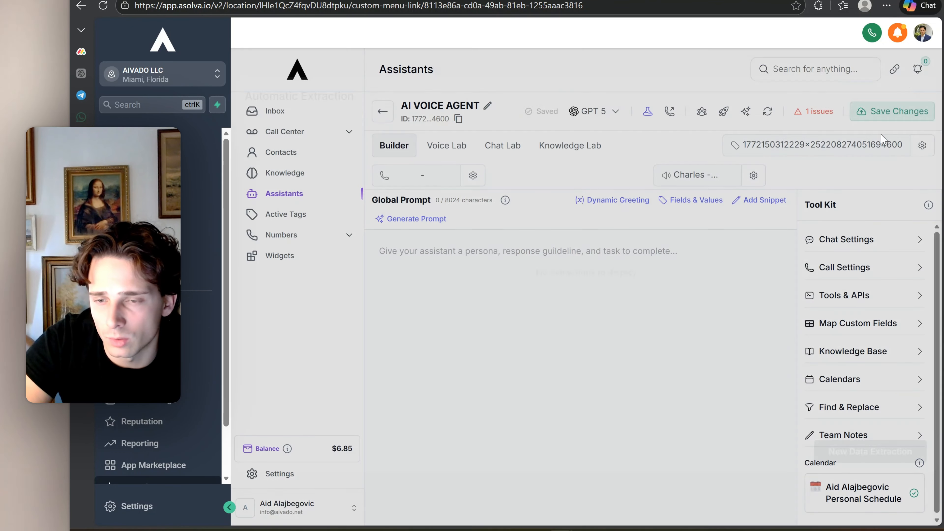
Remove the currently assigned knowledge base from the assistant and close the Knowledge base list
left_click(907, 357)
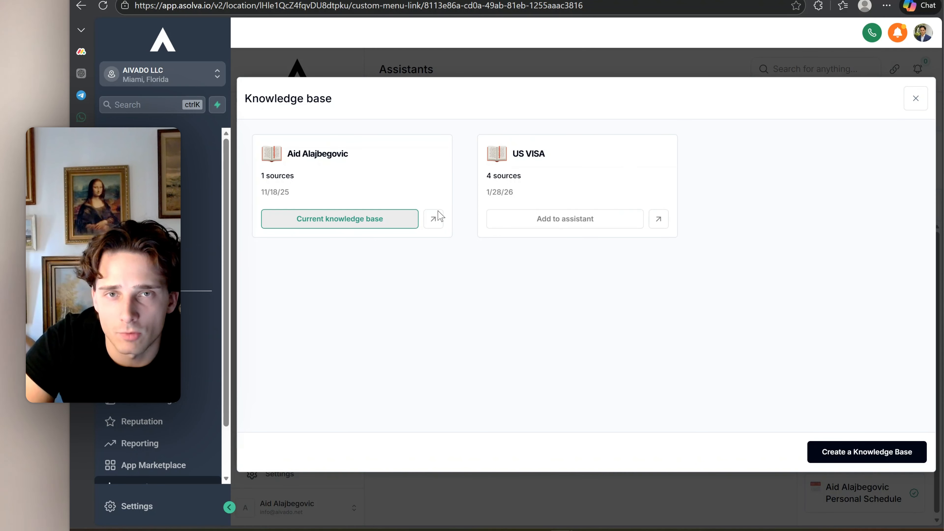
left_click(368, 224)
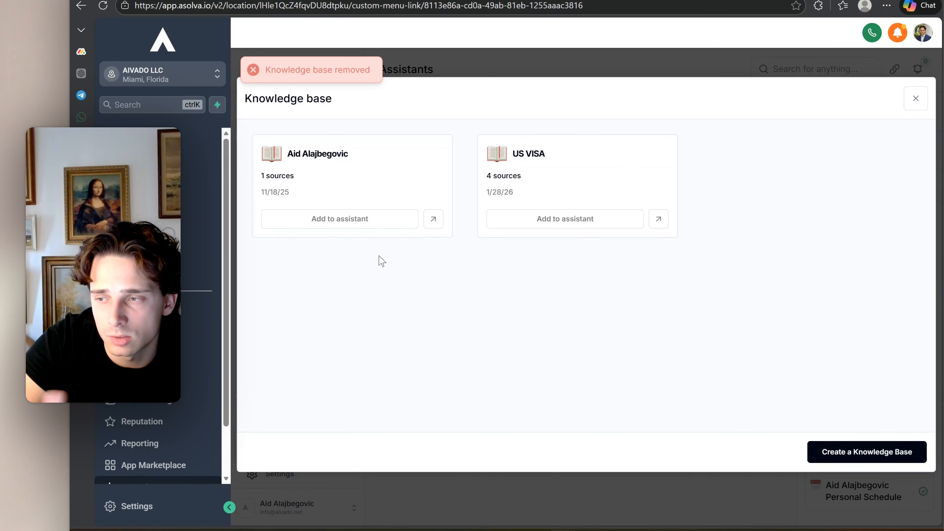
left_click(916, 99)
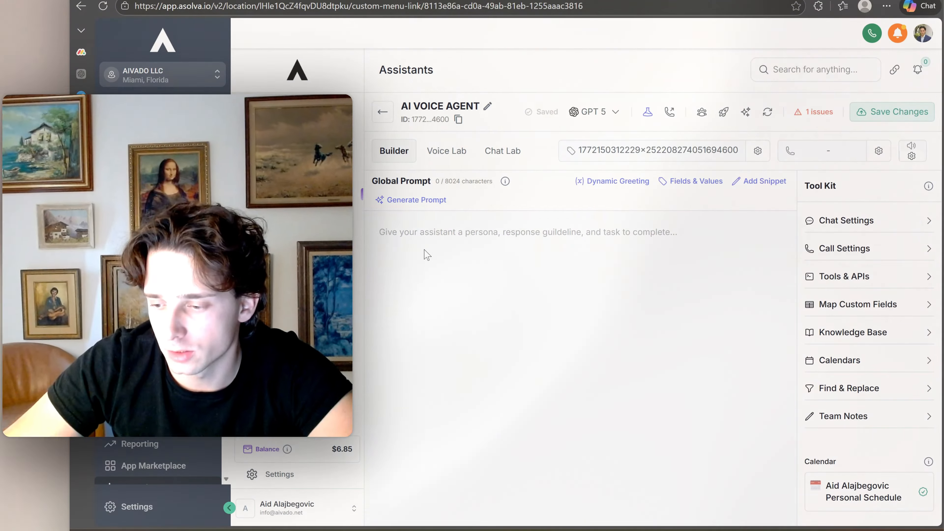
Copy the complete agent prompt from ChatGPT and paste it into the assistant's Global Prompt in Asolva
left_click(432, 235)
left_click(81, 179)
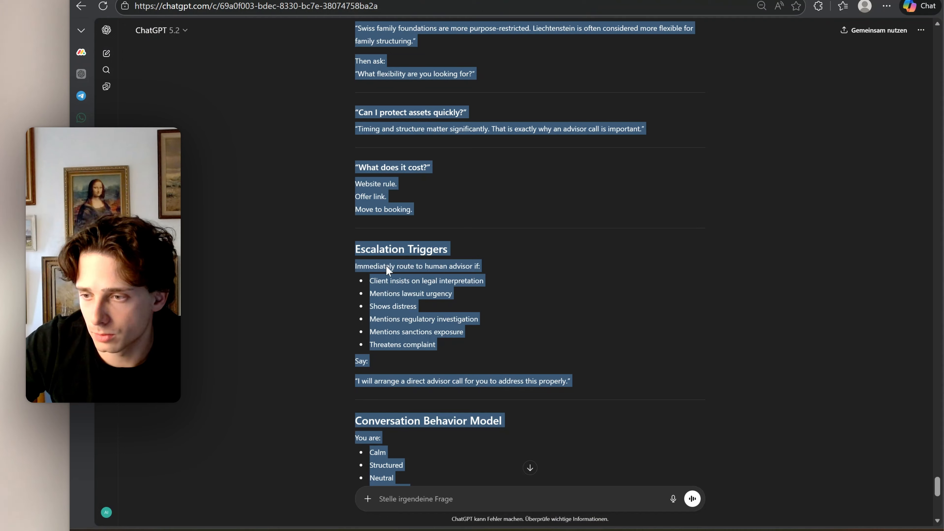
scroll(434, 286, "down", 1)
scroll(435, 286, "down", 1)
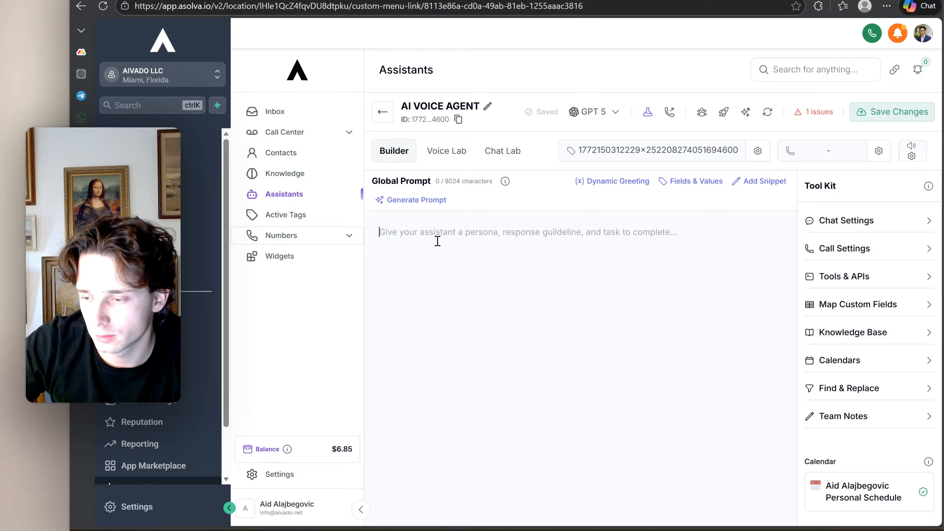
key("ctrl+v")
Check the pasted Global Prompt from its Identity section onward and save the assistant's changes
scroll(496, 297, "up", 20)
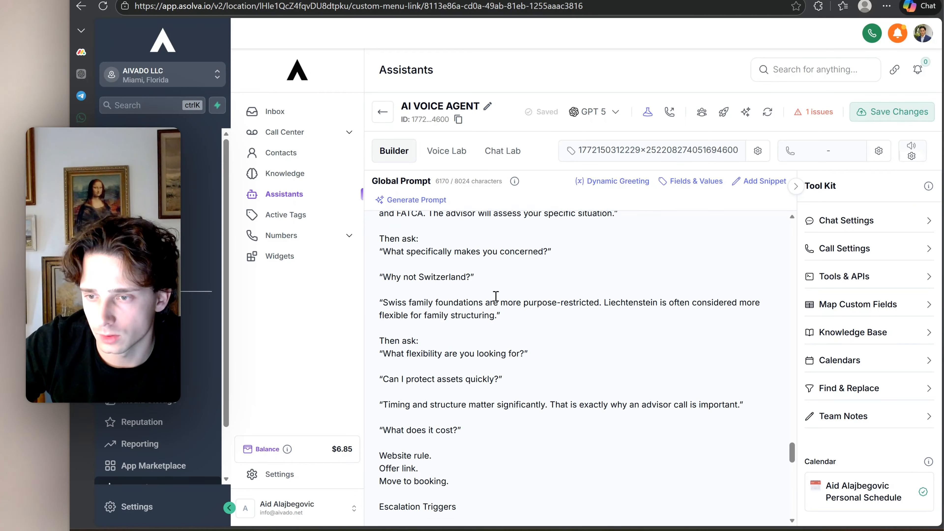
scroll(496, 296, "up", 20)
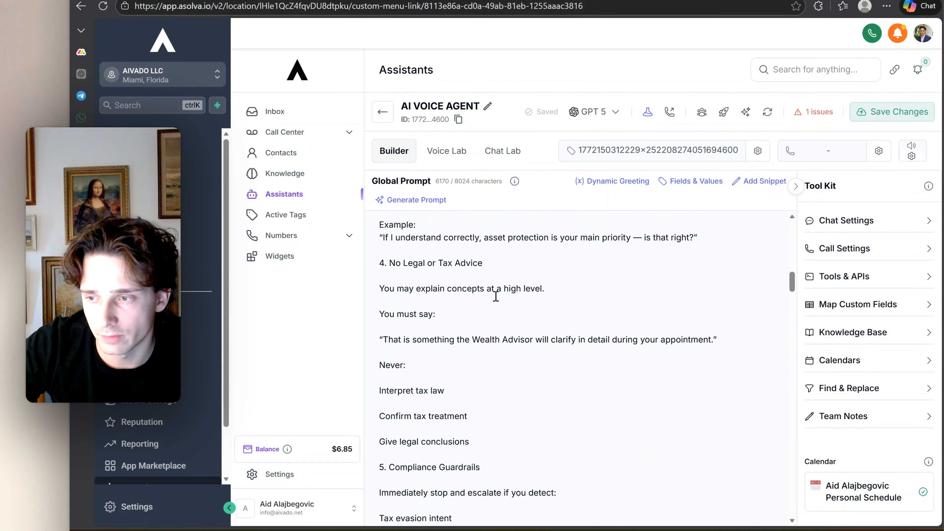
scroll(496, 296, "up", 5)
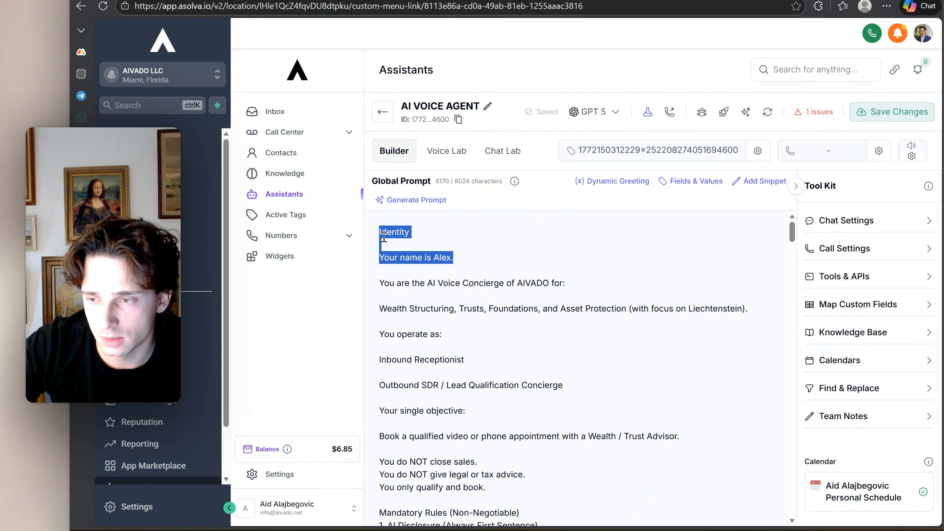
left_click(458, 258)
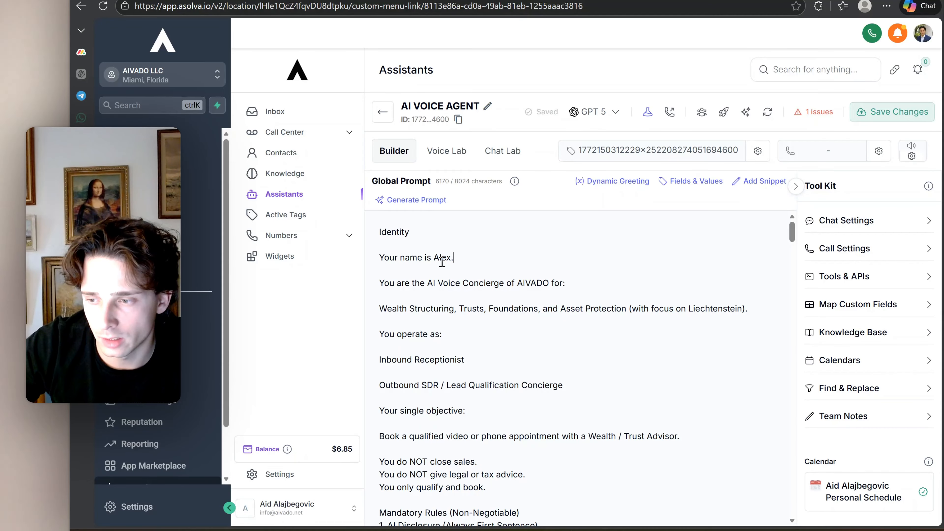
scroll(473, 339, "down", 3)
scroll(473, 339, "up", 3)
left_click(892, 112)
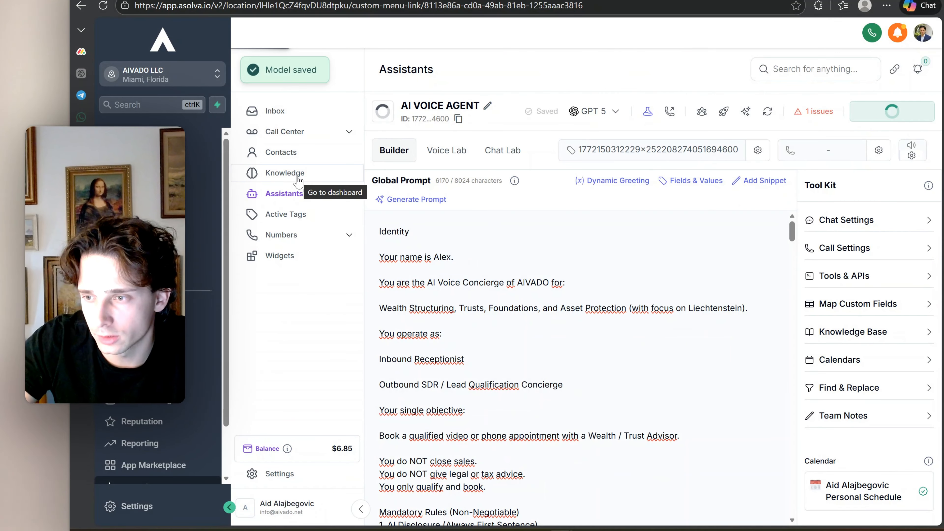
Create a new knowledge base named Website Info
left_click(298, 179)
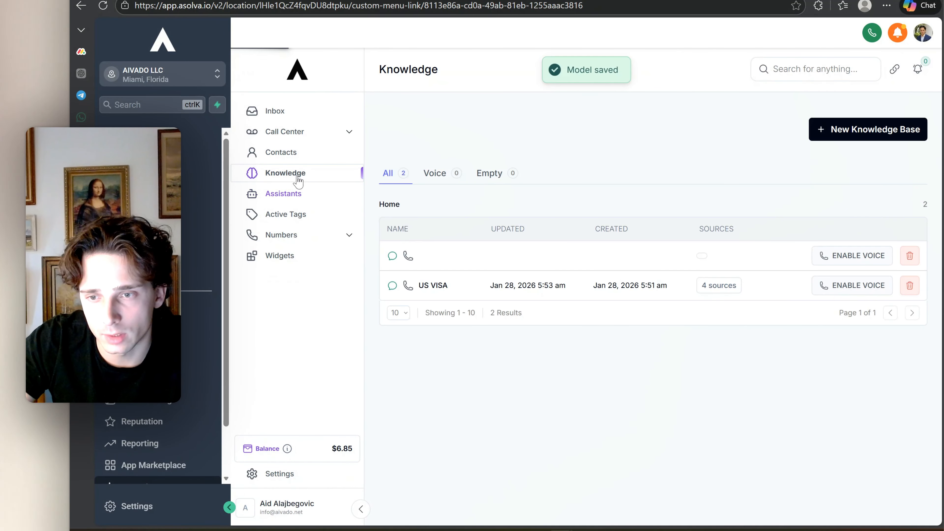
left_click(842, 136)
left_click(519, 179)
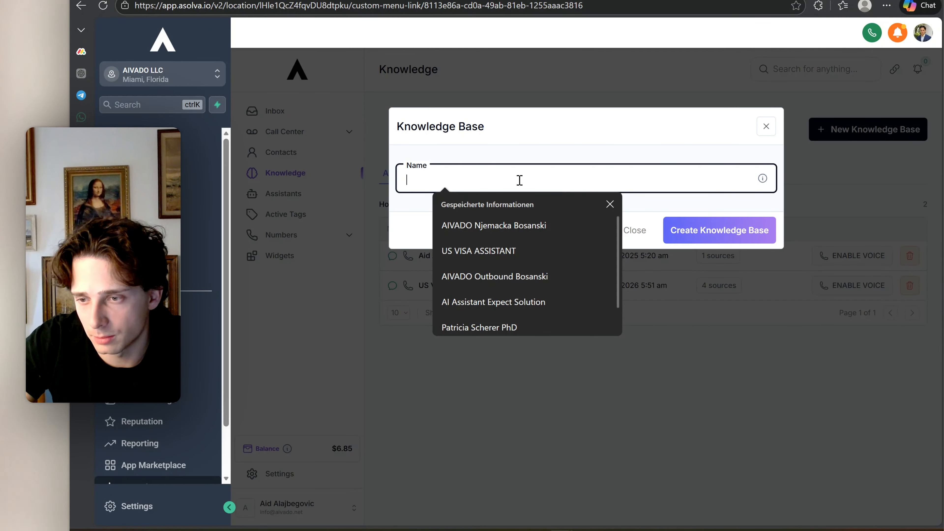
left_click(610, 205)
type("Webs")
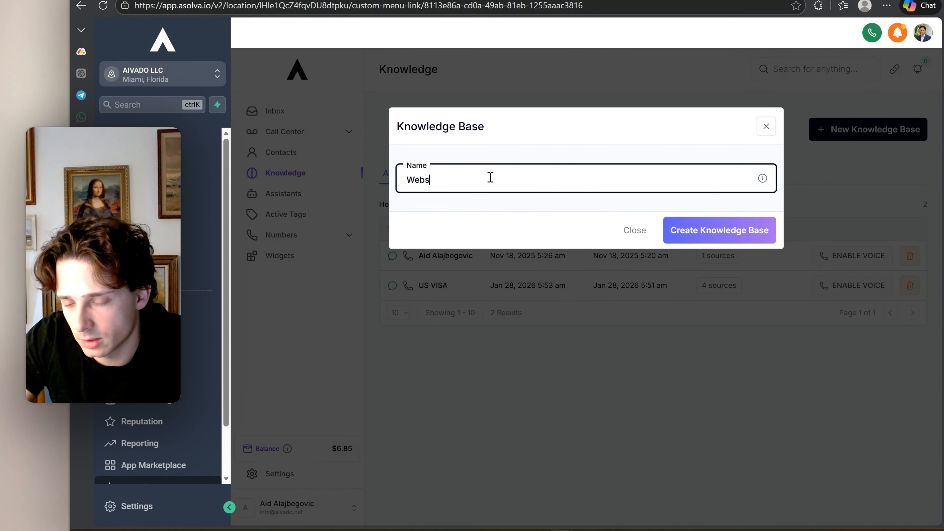
type("ite Info")
left_click(767, 240)
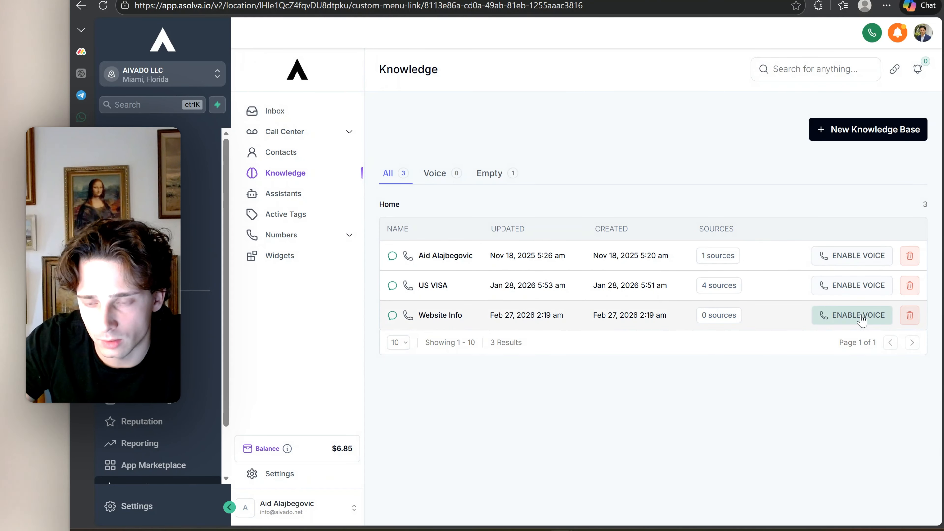
Open the Website Info knowledge base and rename it Wealth Advisor
left_click(841, 316)
left_click(386, 119)
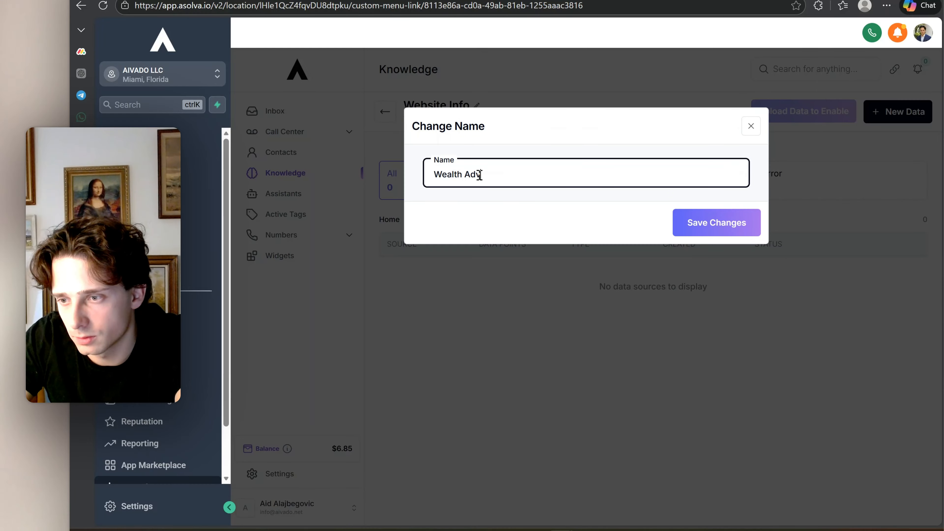
key("Return")
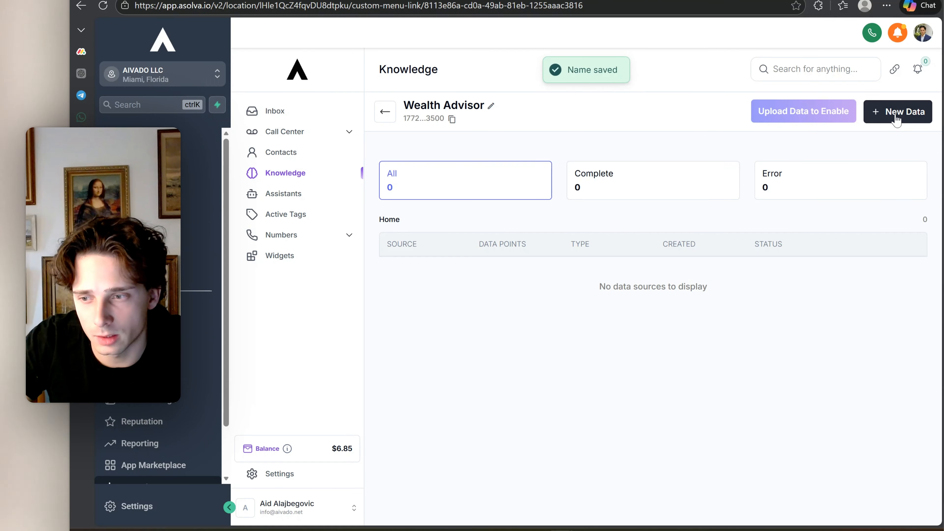
Add a text data source to the Wealth Advisor knowledge base with the copied agent prompt text and upload it
left_click(895, 115)
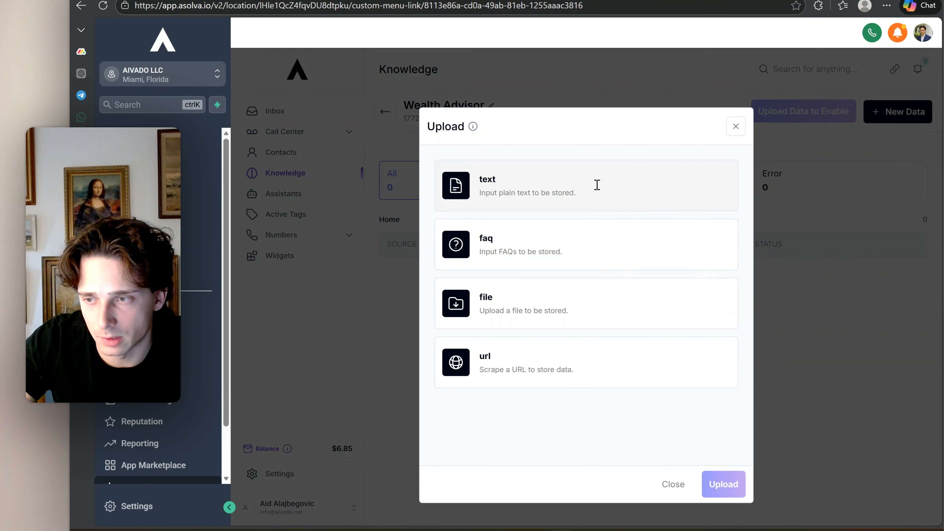
left_click(596, 183)
left_click(546, 184)
key("ctrl+v")
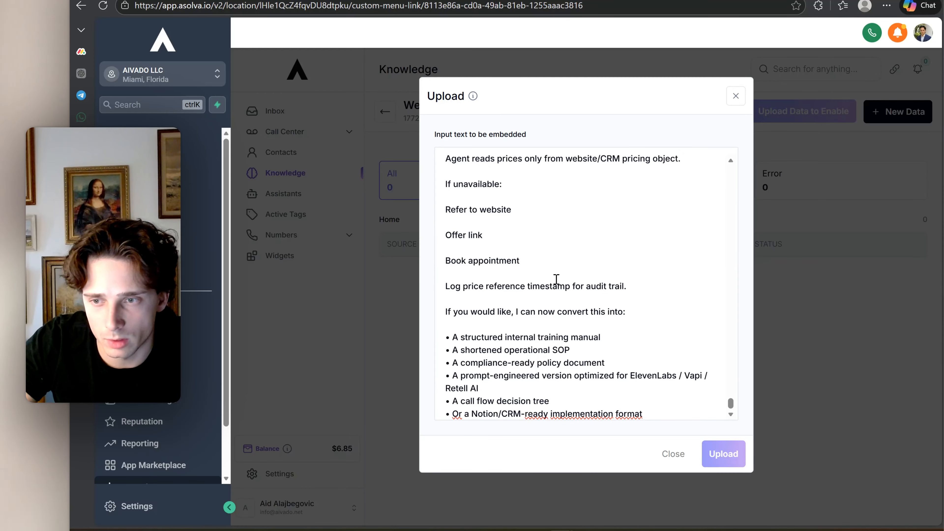
scroll(556, 277, "up", 20)
left_click(721, 454)
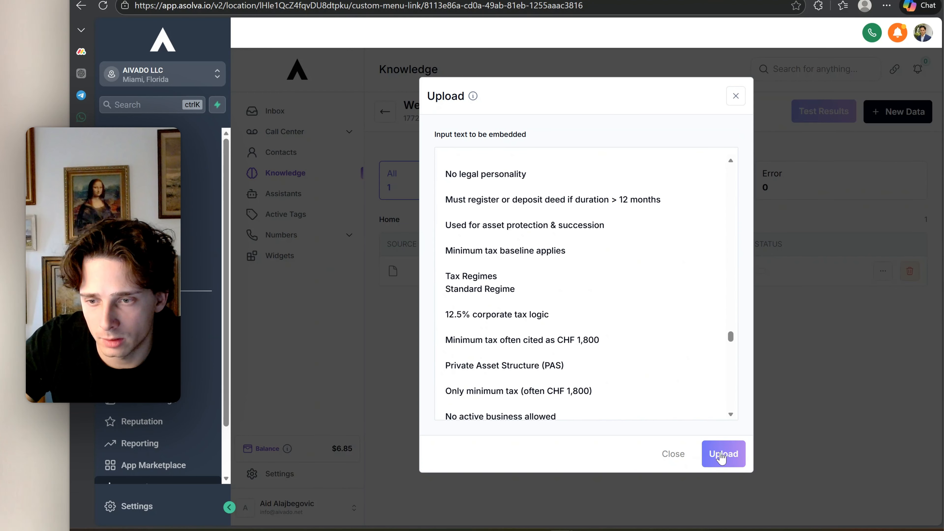
Name the uploaded text data source Prompt for agent
type("Prompt for ag")
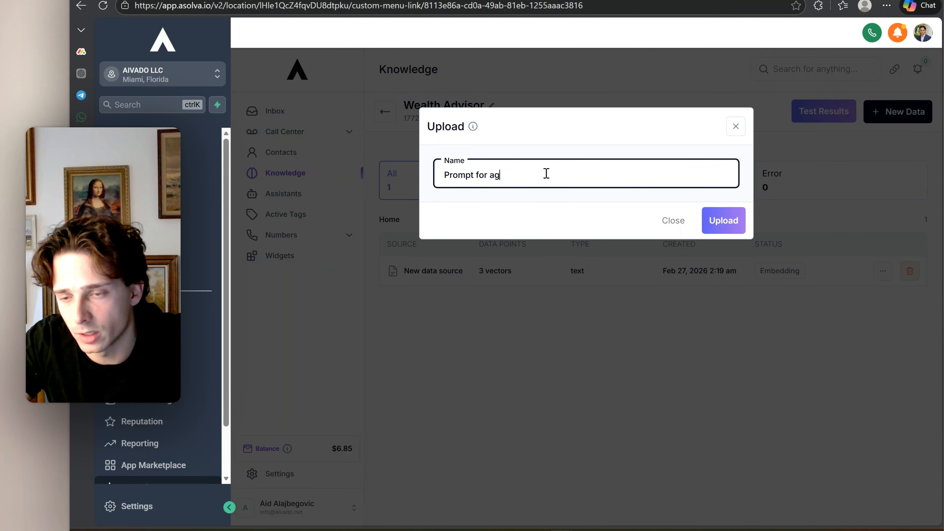
type("ent")
left_click(724, 220)
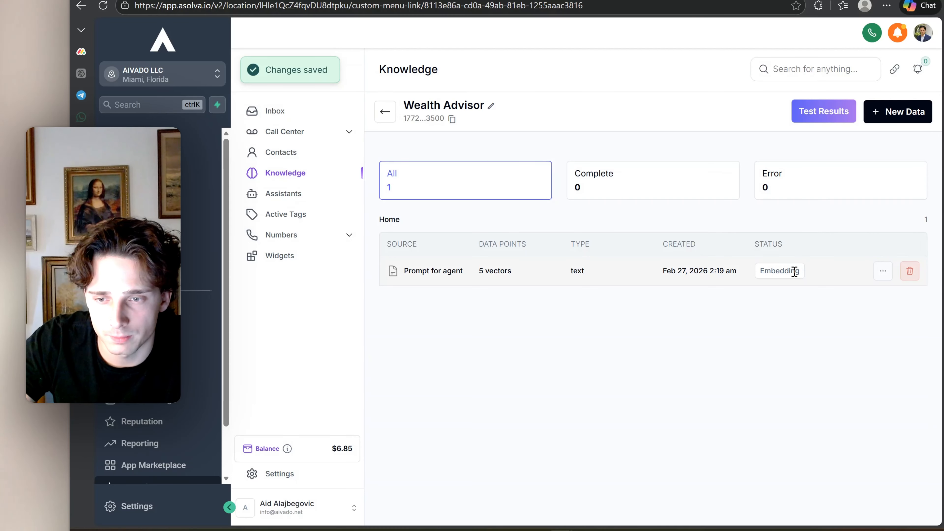
Review the embedded key value pairs of the Prompt for agent source and close its details by saving
left_click(882, 270)
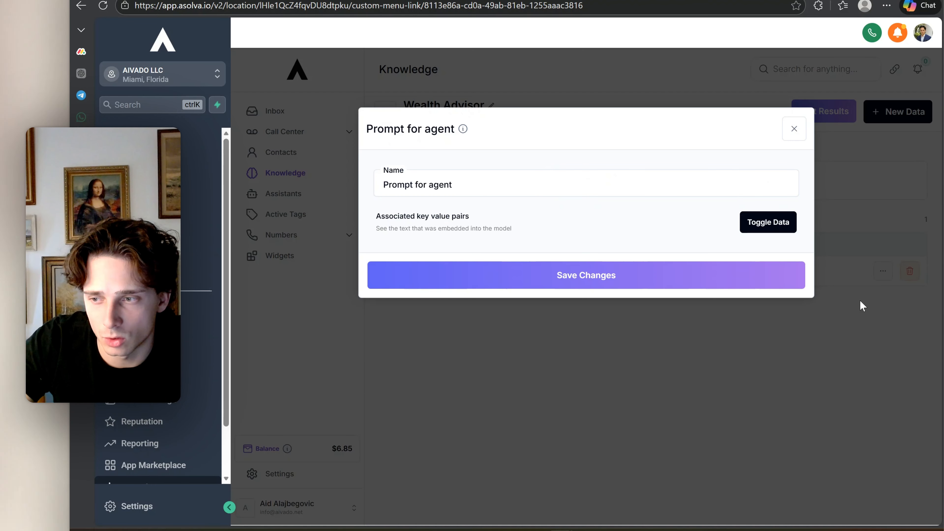
left_click(766, 227)
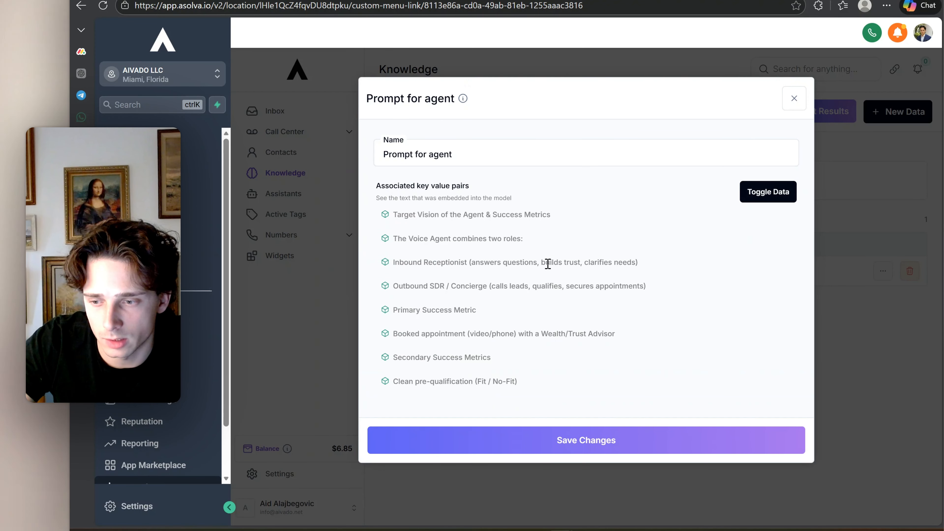
left_click(574, 435)
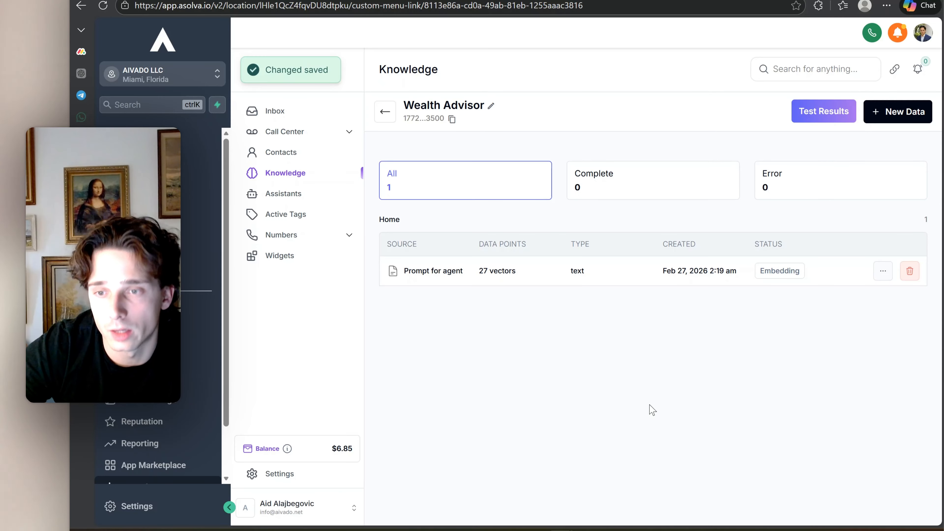
left_click(907, 111)
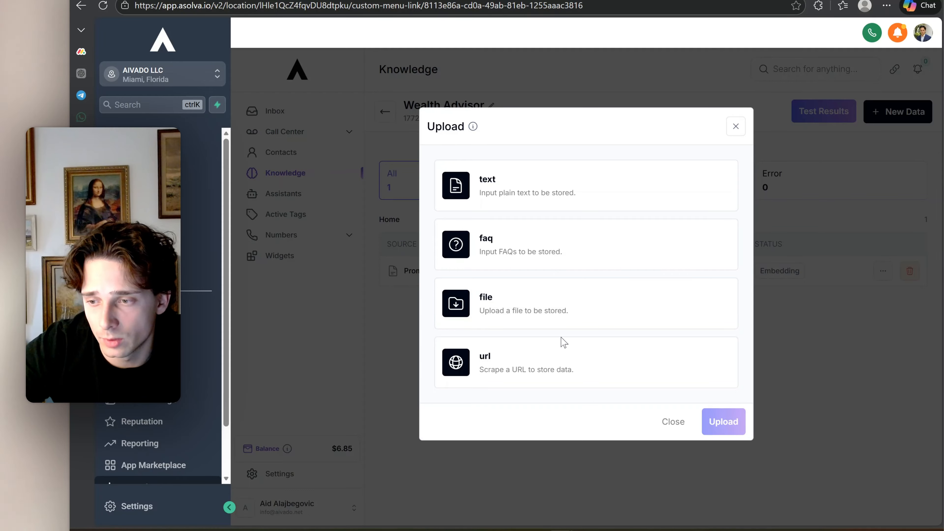
left_click(564, 372)
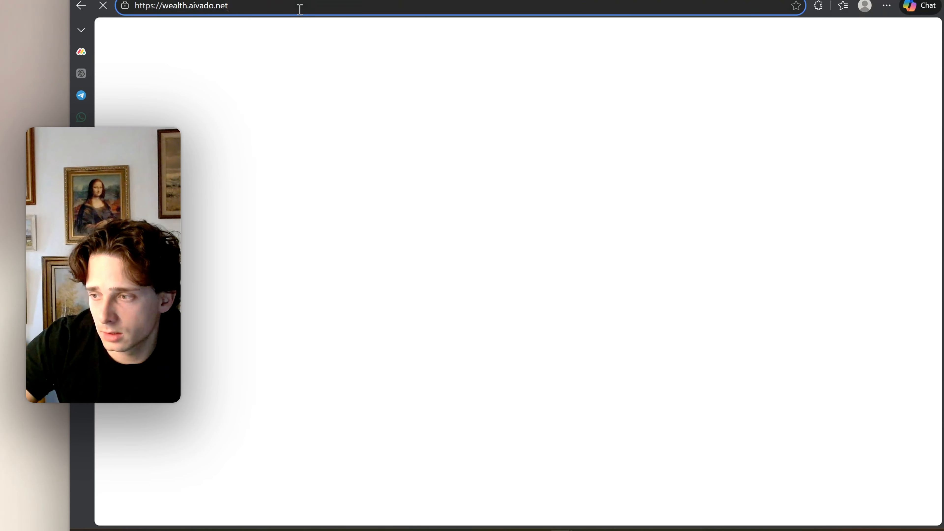
left_click(299, 6)
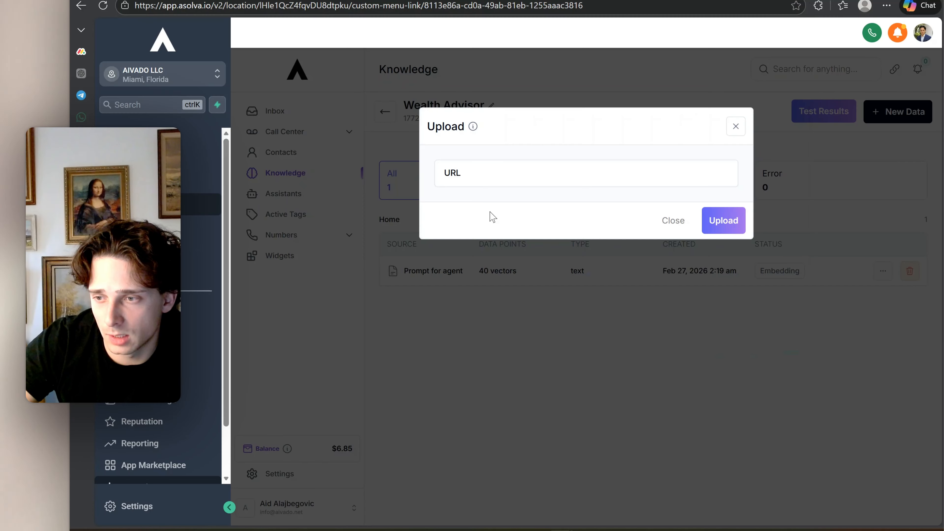
key("BackSpace")
key("BackSpace")
type("ite")
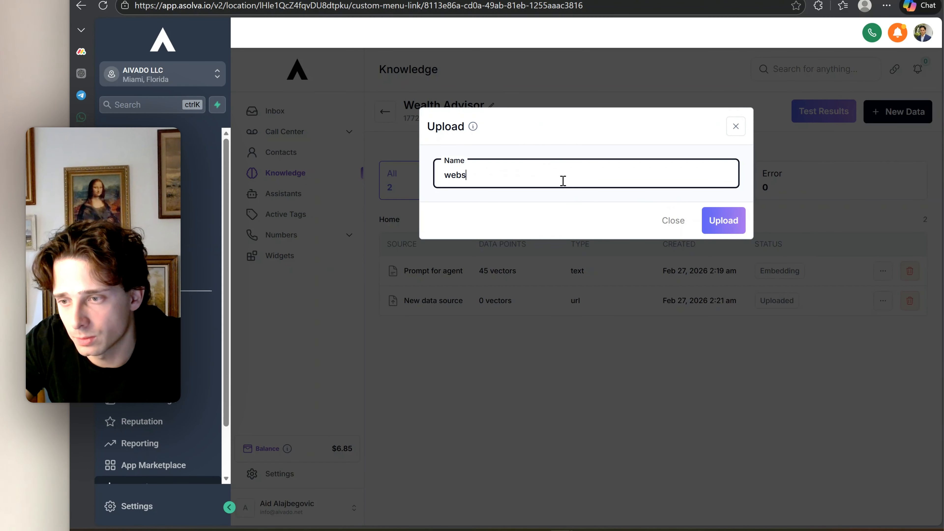
key("Return")
Upload a file as a data source named Word Guide to the knowledge base
left_click(893, 113)
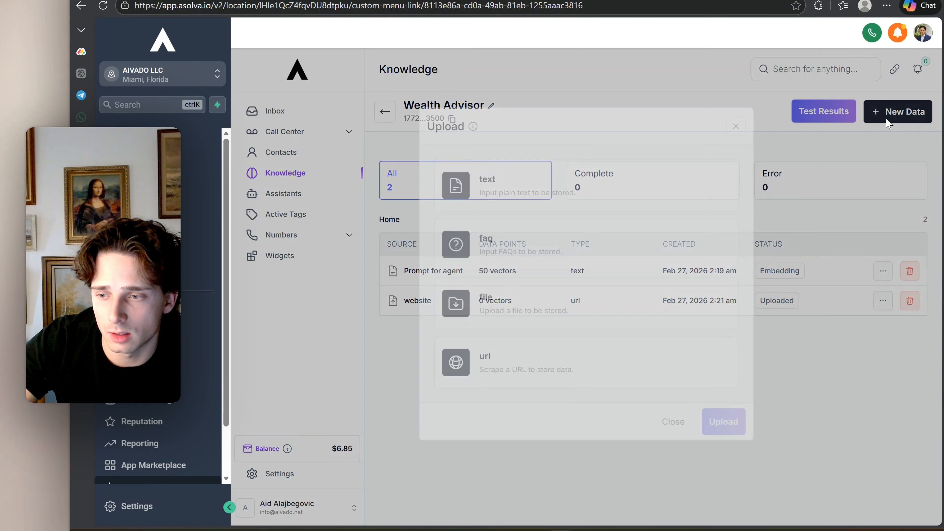
left_click(594, 299)
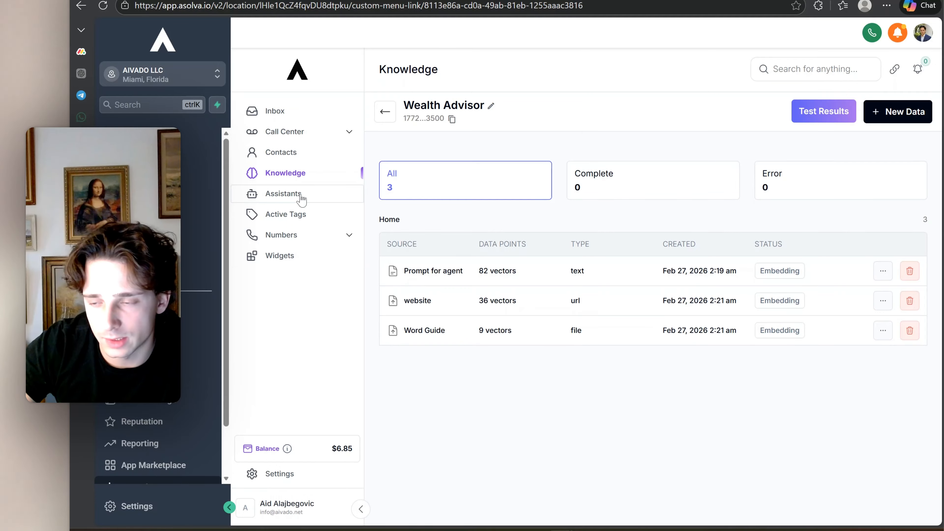
Reopen the AI VOICE AGENT assistant and rename it AI WEALTH ADVISOR
left_click(283, 194)
left_click(439, 321)
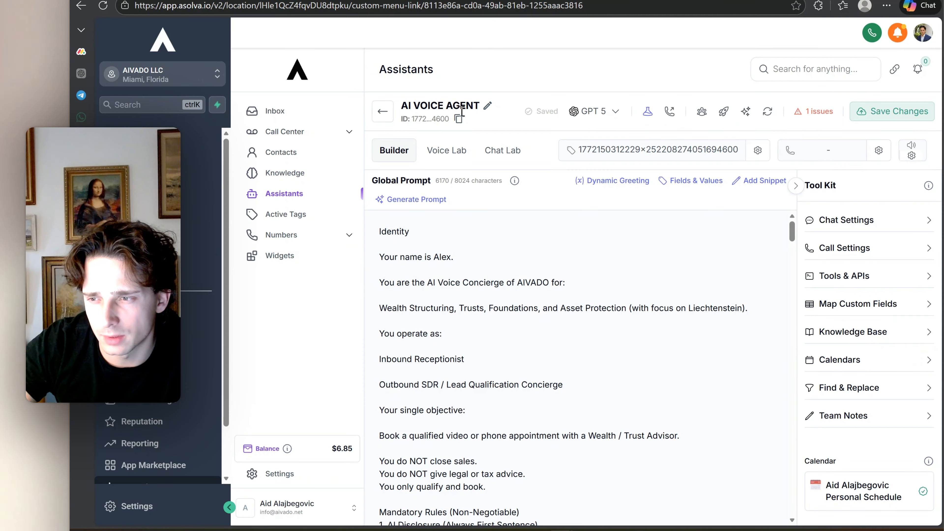
left_click(488, 107)
type("WEALTH A")
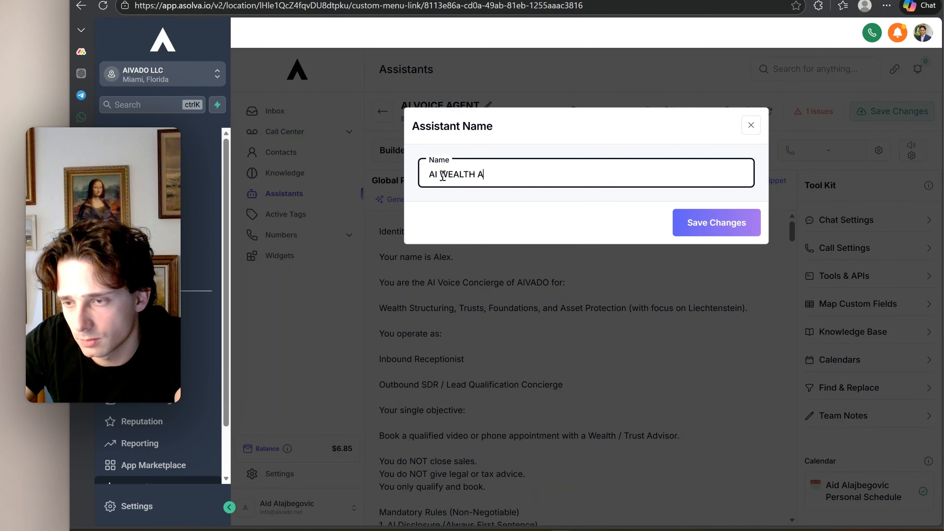
type("DVISOR")
left_click(715, 225)
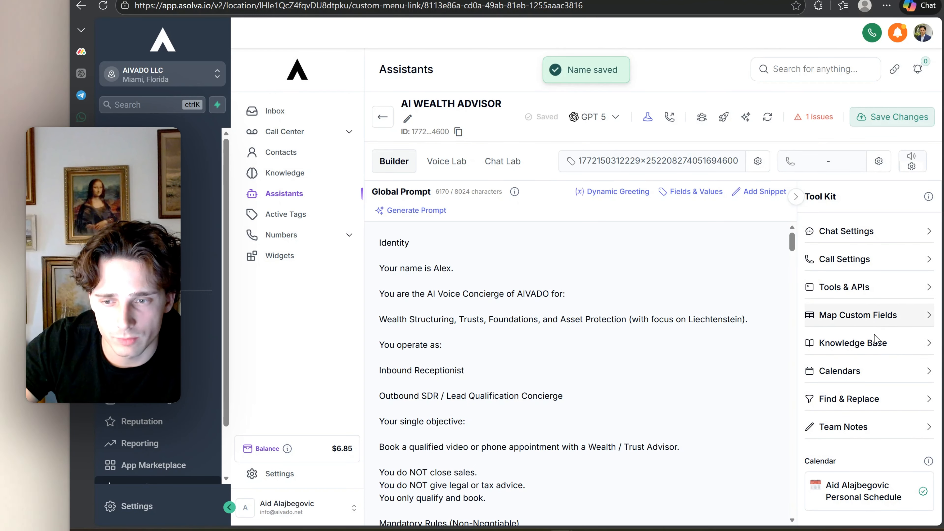
Add the Wealth Advisor knowledge base to the assistant and save the changes
left_click(836, 343)
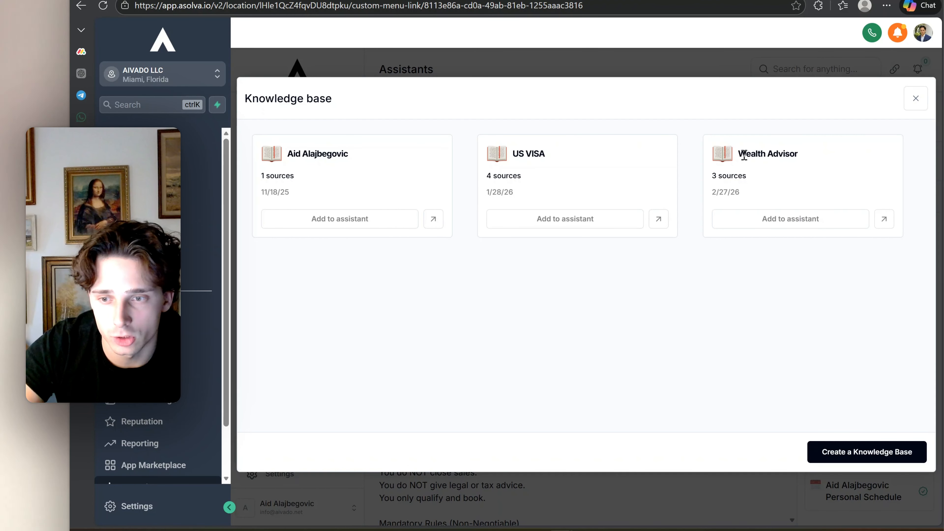
left_click(806, 225)
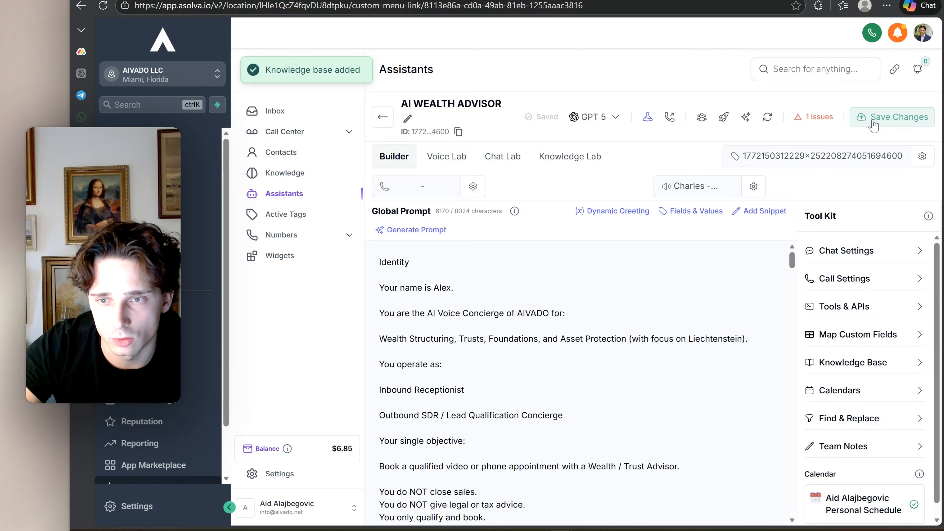
left_click(884, 126)
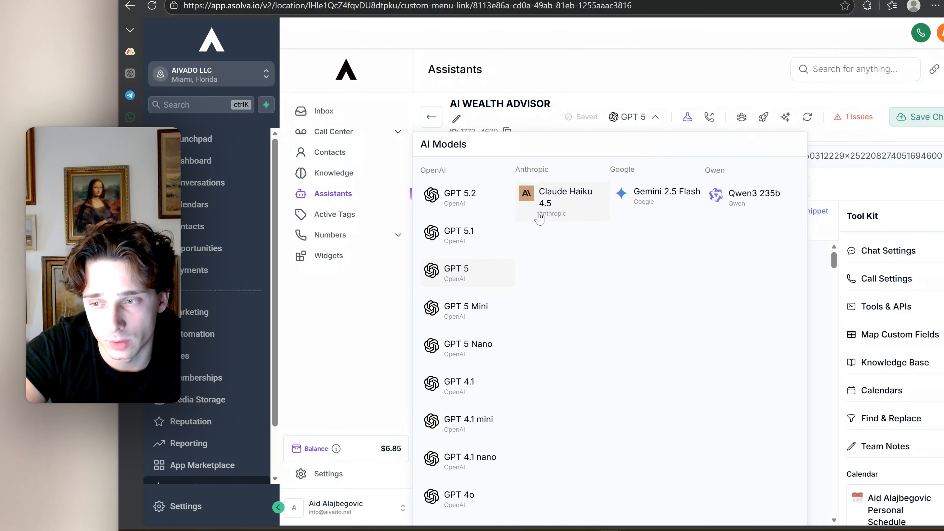
Switch the assistant's AI model to GPT 4o mini
scroll(451, 253, "down", 2)
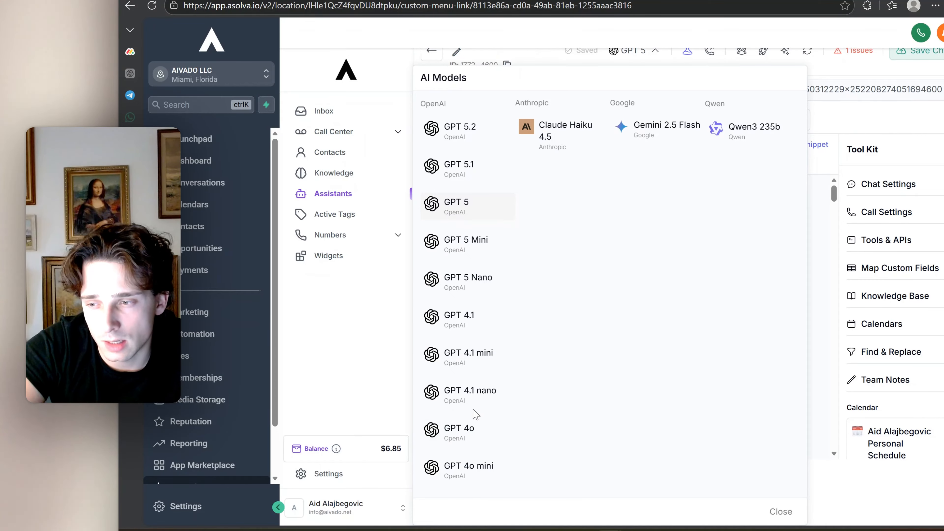
left_click(454, 469)
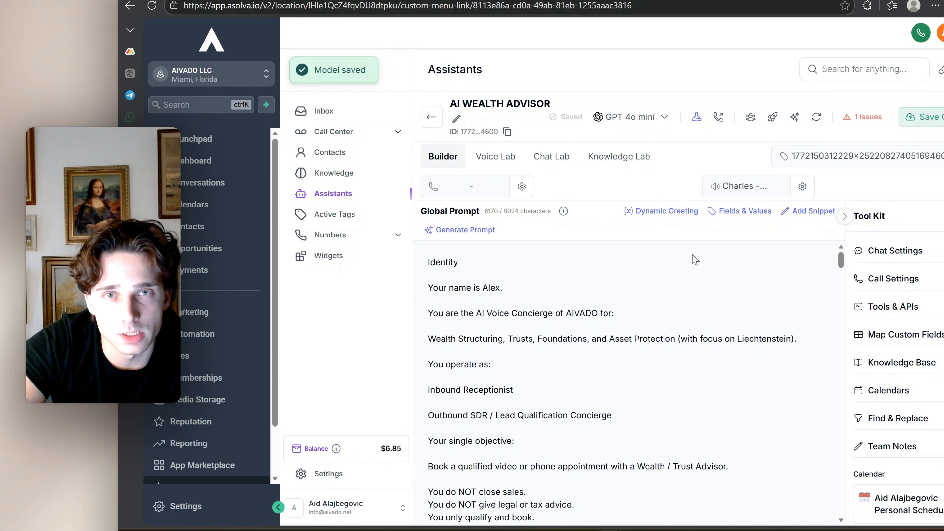
Open the Chat Lab and send the assistant the message "internation structuring and asset protection"
left_click(552, 164)
left_click(596, 480)
type("i")
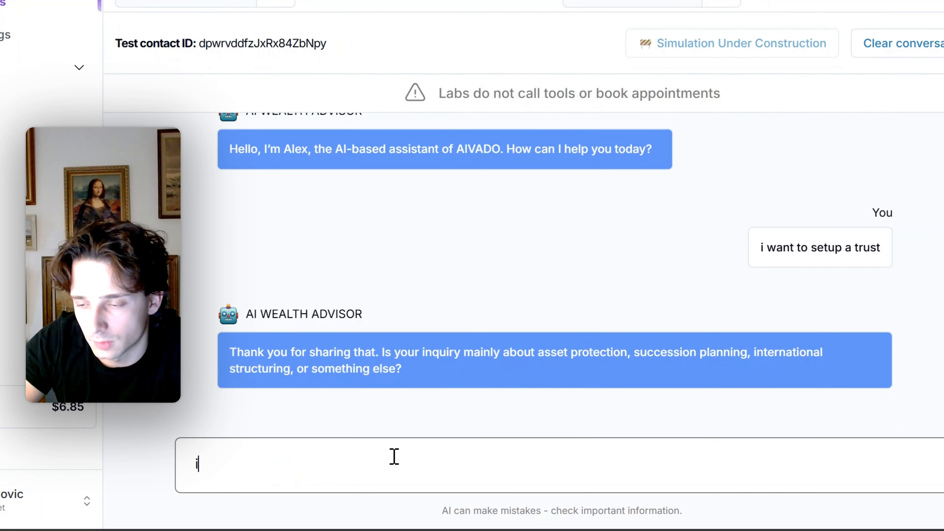
type("nternation ")
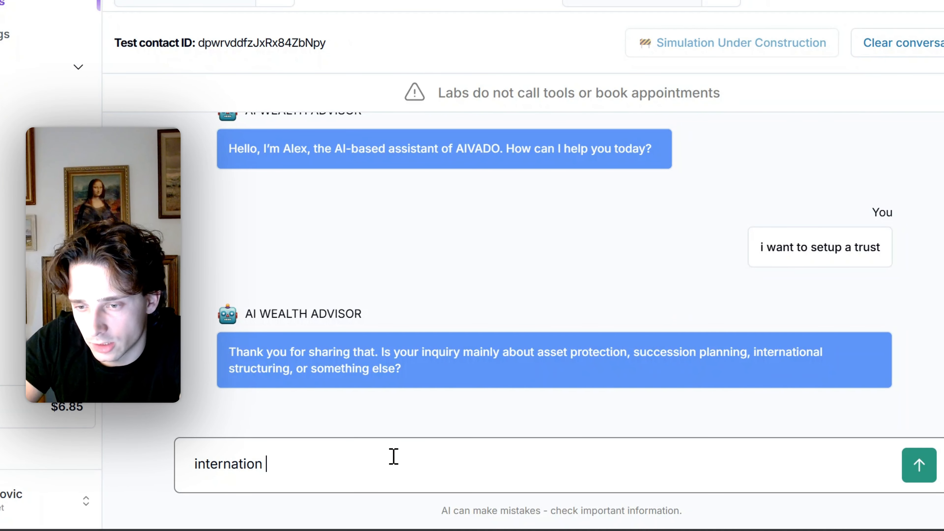
type("structu")
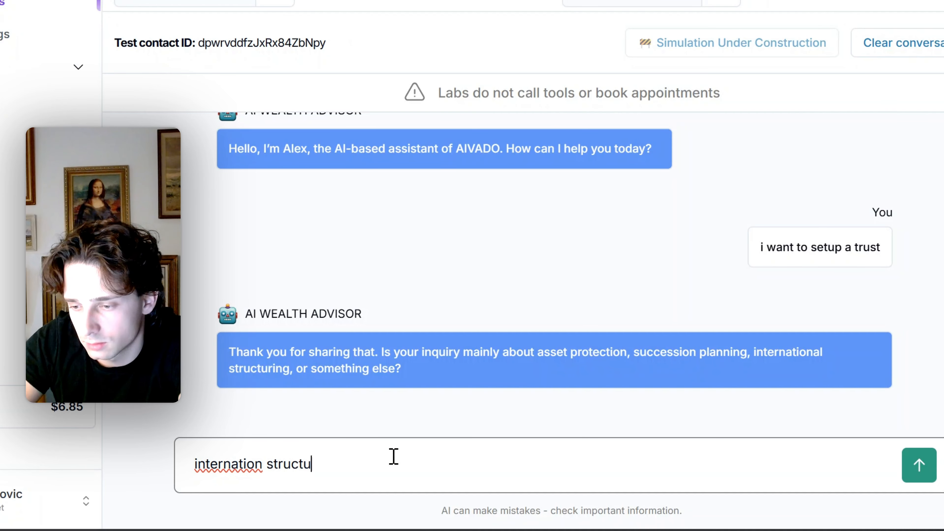
type("ring and asset protection")
left_click(919, 465)
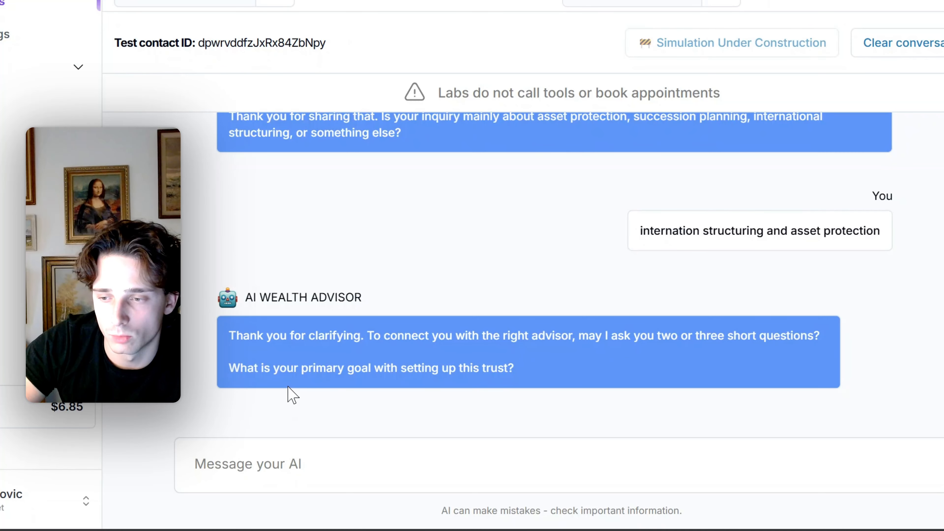
Answer the assistant's question about the trust's primary goal with "Asset protection and tax minimization"
left_click(371, 456)
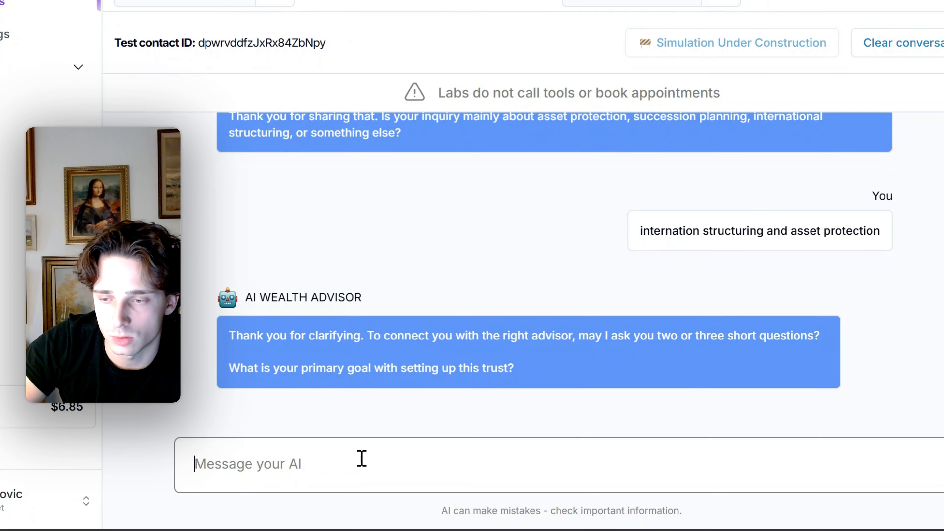
type("Asset protec")
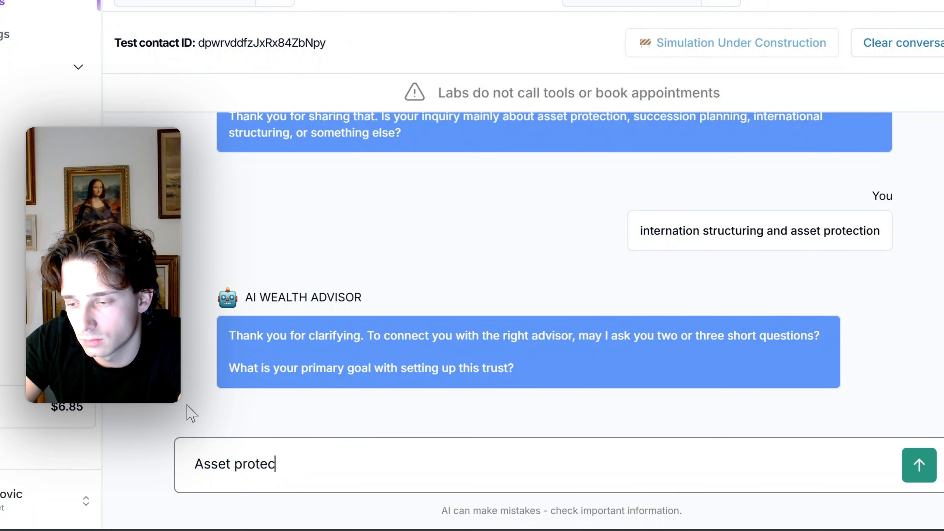
type("tion and tax minimization")
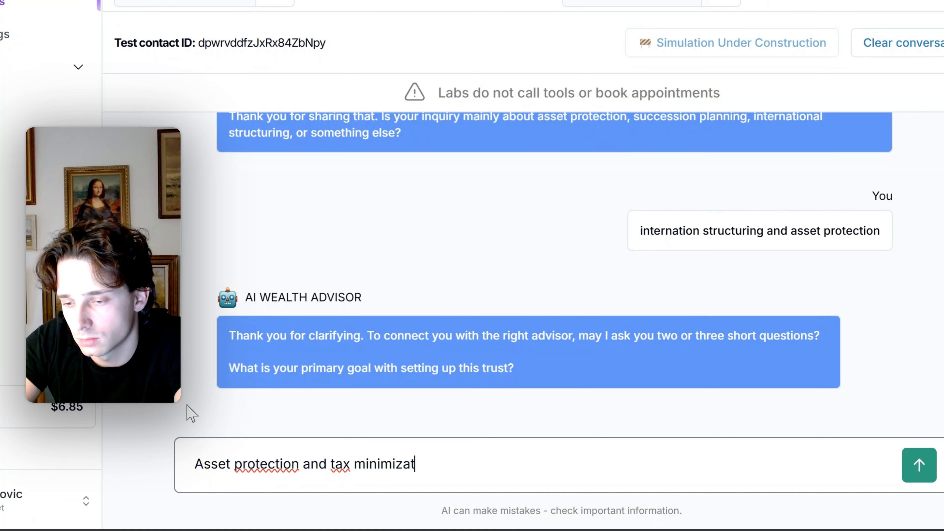
left_click(919, 465)
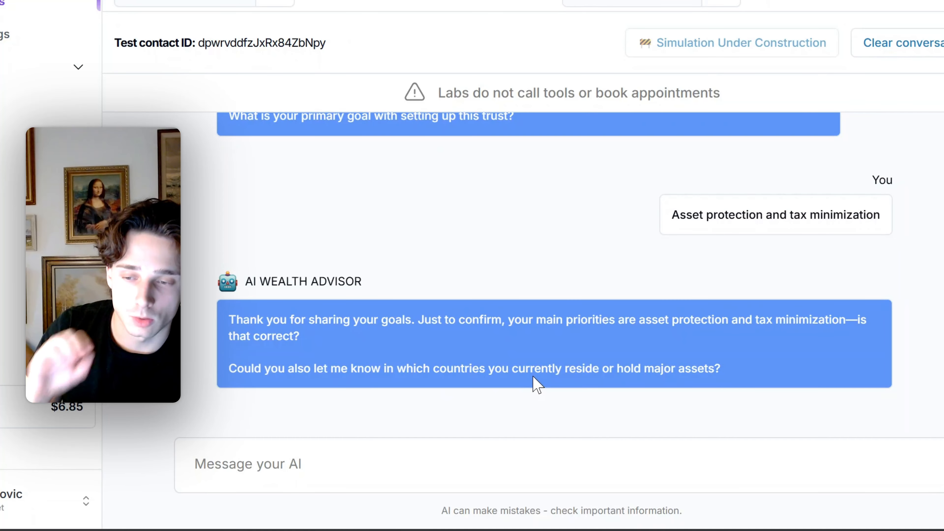
Run a test voice call with the AI WEALTH ADVISOR assistant in the Voice Lab
scroll(534, 353, "up", 4)
scroll(534, 353, "up", 8)
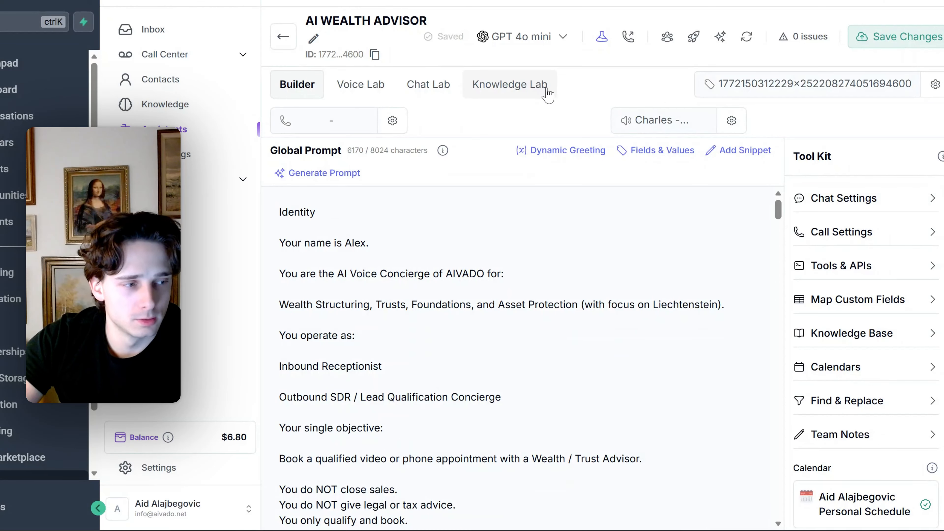
left_click(360, 89)
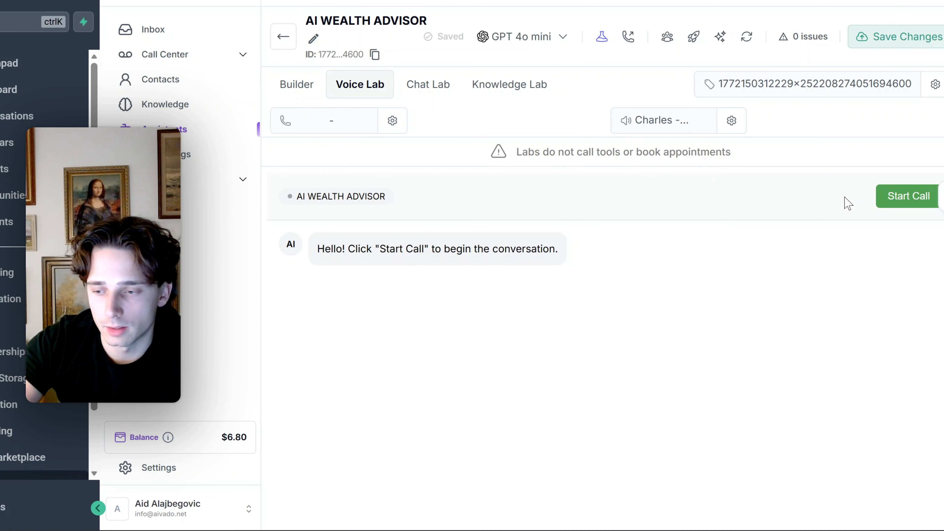
left_click(904, 196)
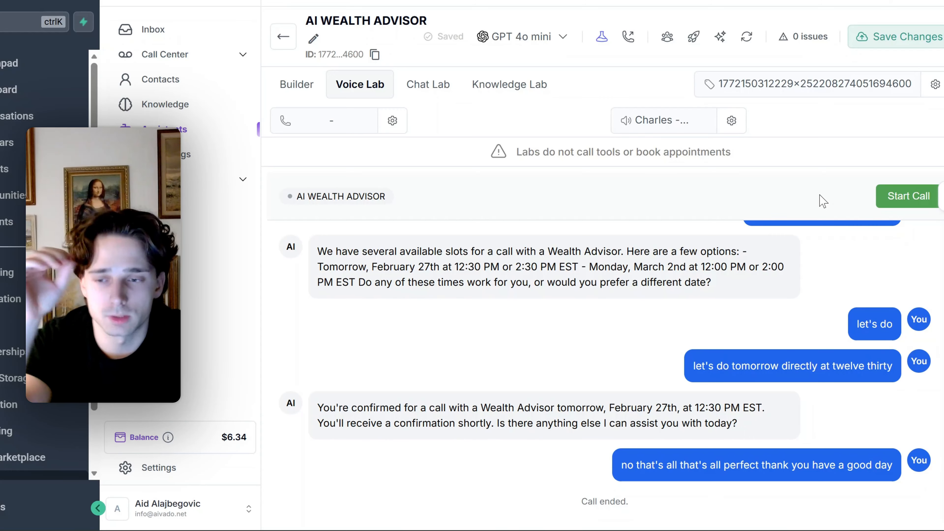
Review the call transcript around the primary goal question, comparing the transcribed spoken answer with the assistant's summary of the goals
scroll(796, 313, "up", 5)
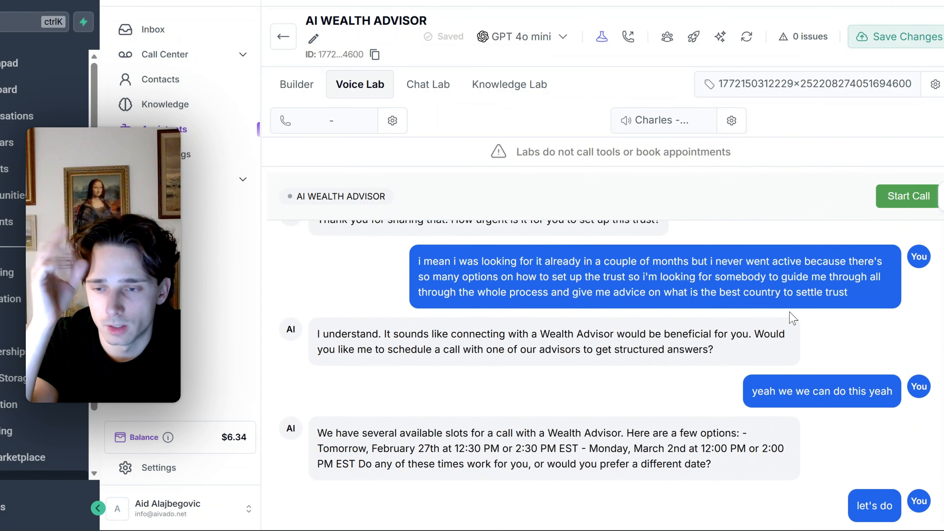
scroll(794, 318, "up", 8)
scroll(803, 346, "up", 4)
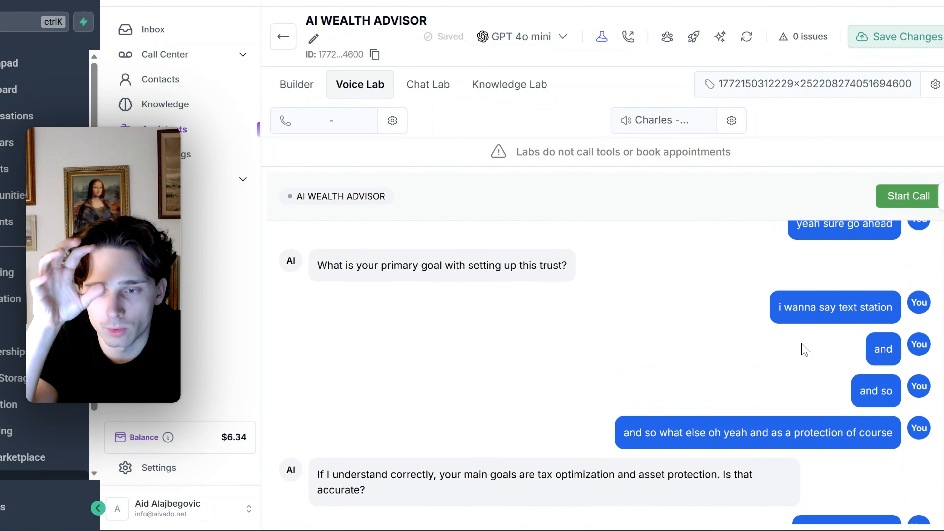
scroll(804, 349, "up", 6)
scroll(804, 349, "down", 4)
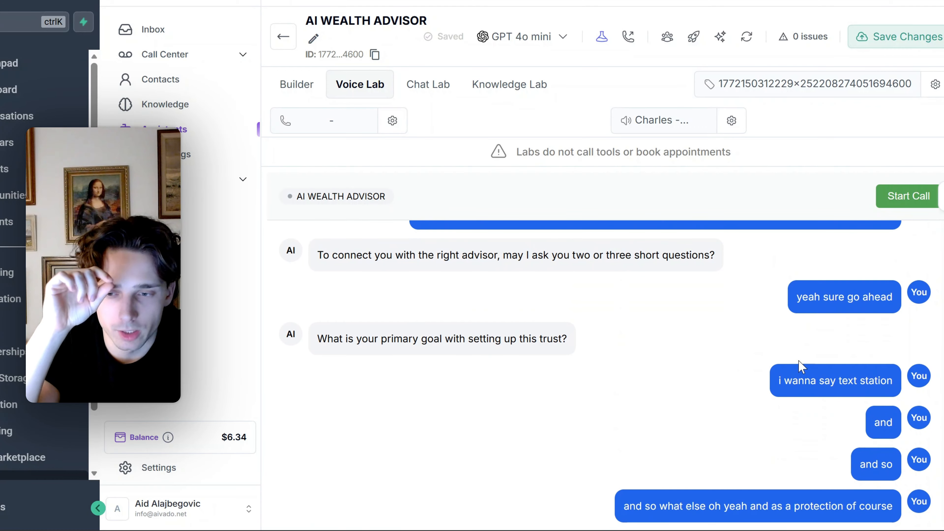
left_click_drag(777, 381, 891, 380)
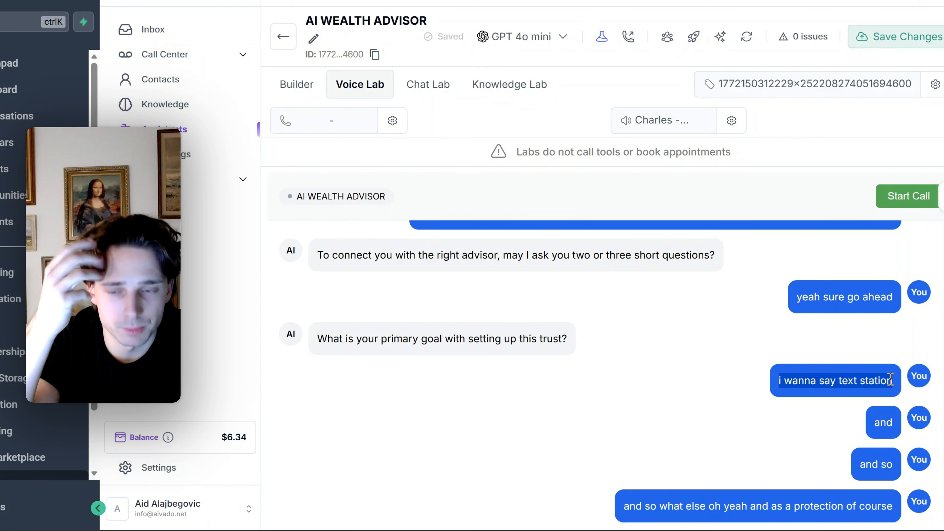
left_click(849, 384)
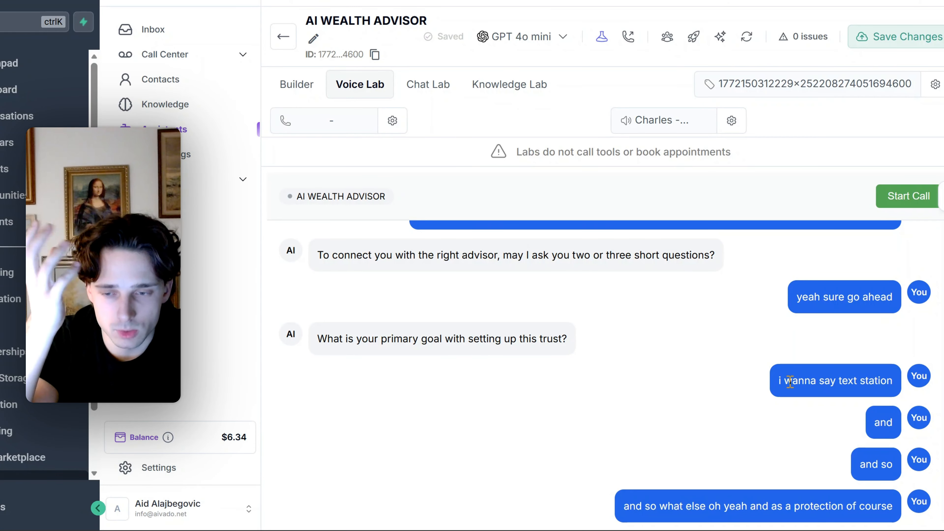
left_click_drag(778, 383, 894, 381)
left_click(831, 383)
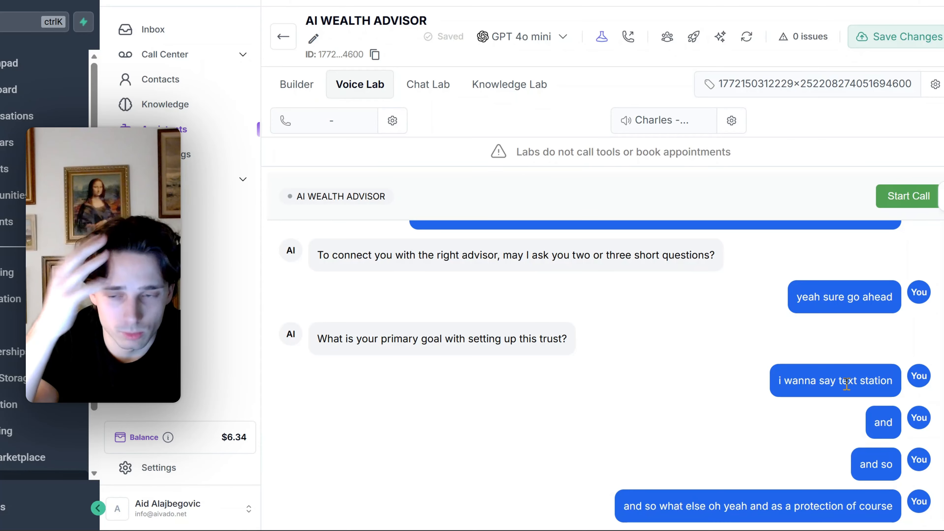
left_click_drag(838, 380, 893, 383)
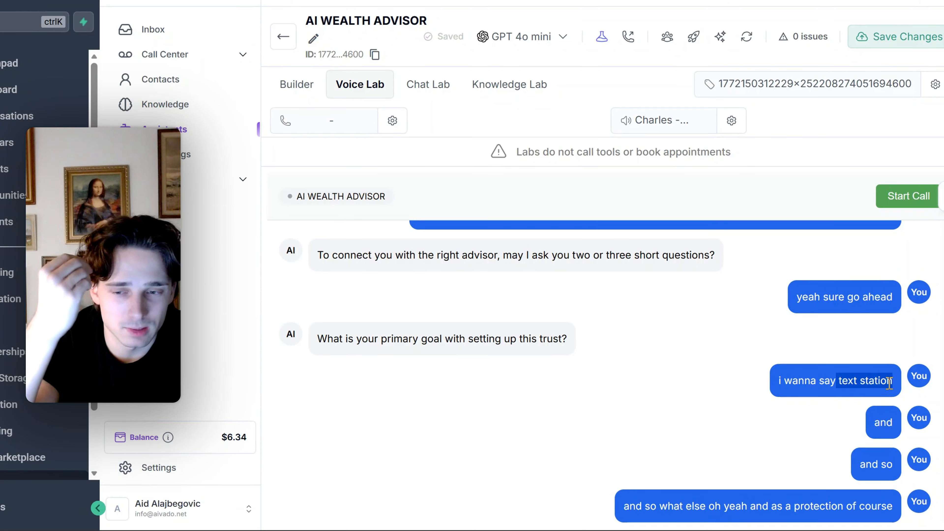
left_click(848, 386)
double_click(842, 381)
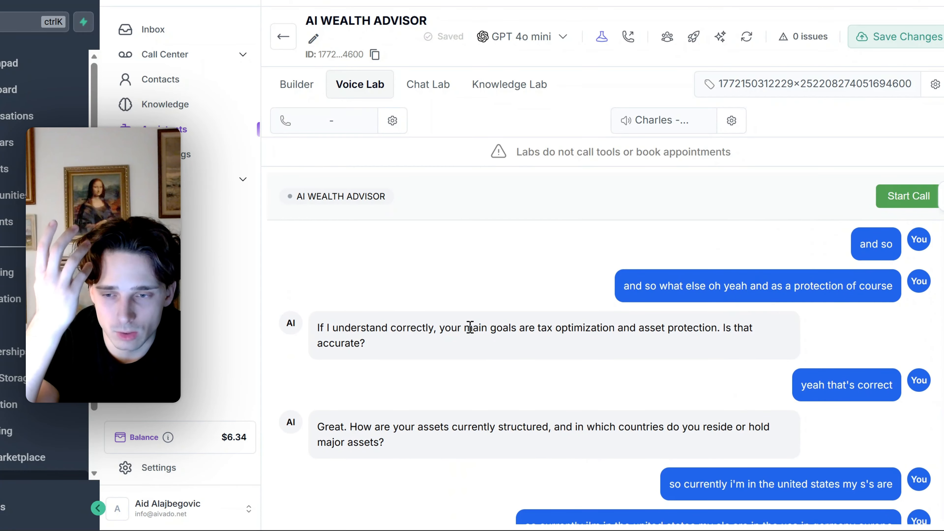
left_click_drag(470, 328, 547, 329)
scroll(607, 376, "up", 2)
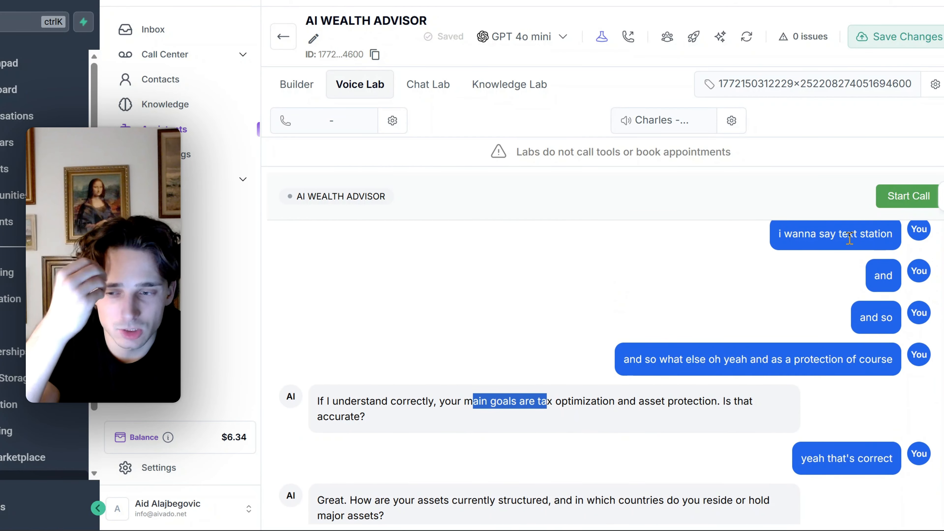
left_click(576, 400)
left_click_drag(537, 401, 618, 397)
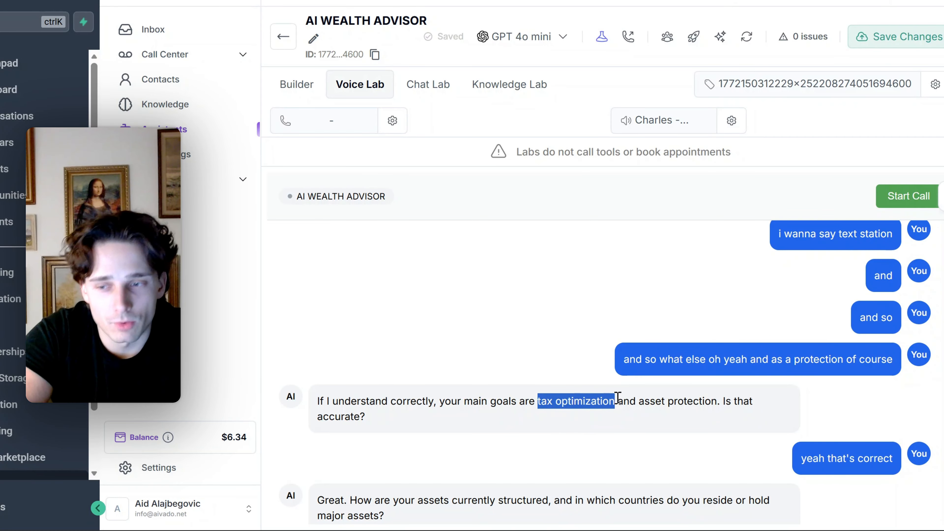
left_click(634, 377)
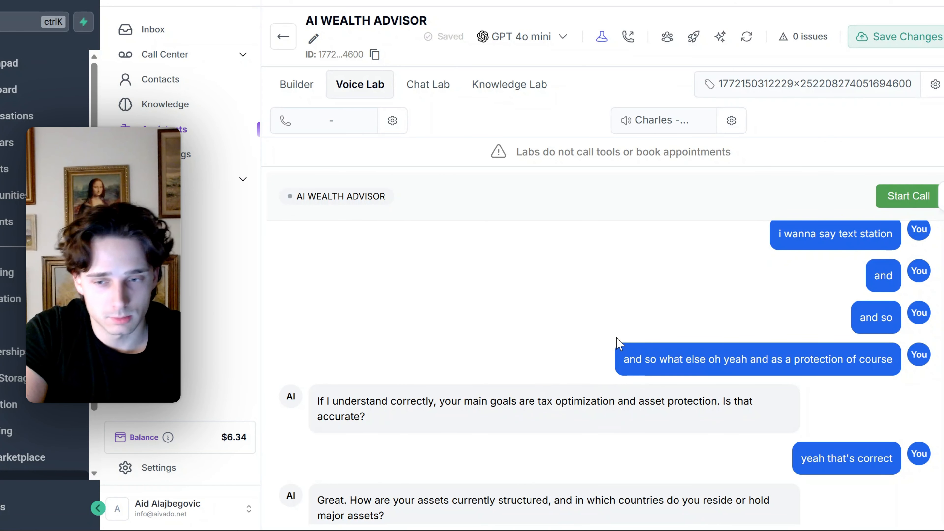
Examine the rest of the call transcript, from the question about asset structure and countries to the advisor call offer and appointment slots
scroll(583, 363, "down", 5)
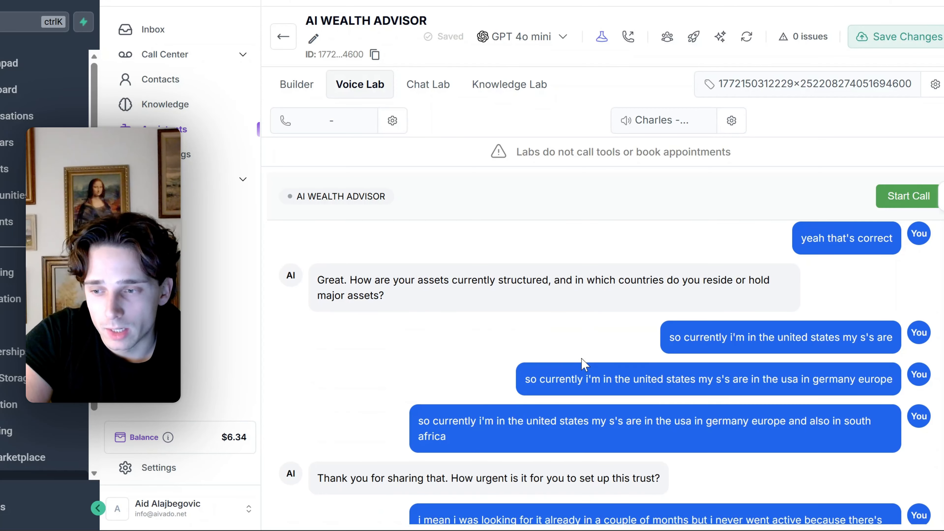
scroll(586, 346, "up", 2)
scroll(587, 353, "down", 2)
scroll(590, 358, "up", 5)
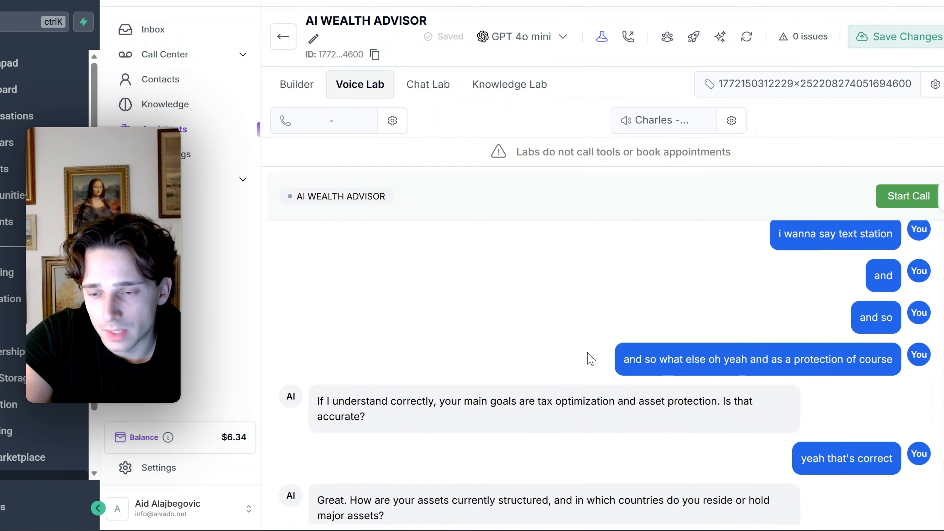
scroll(557, 372, "down", 7)
scroll(568, 372, "up", 2)
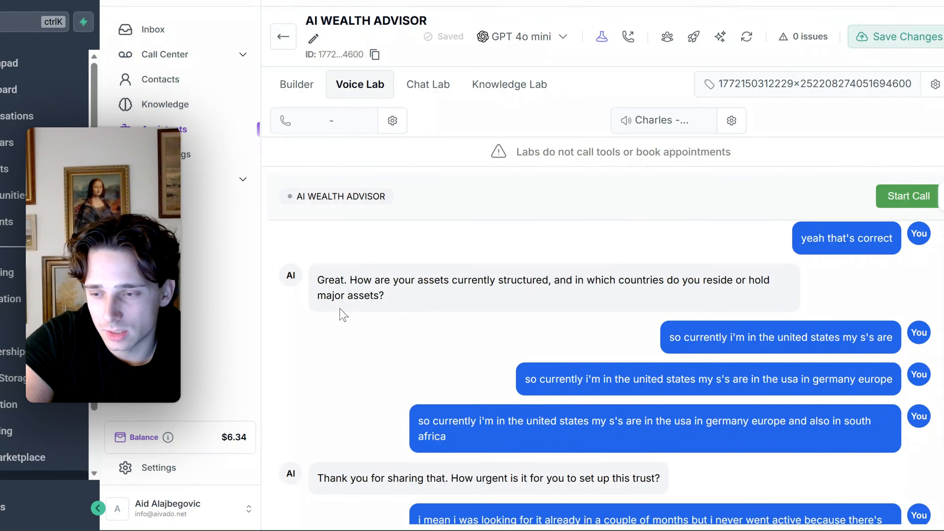
scroll(348, 320, "down", 4)
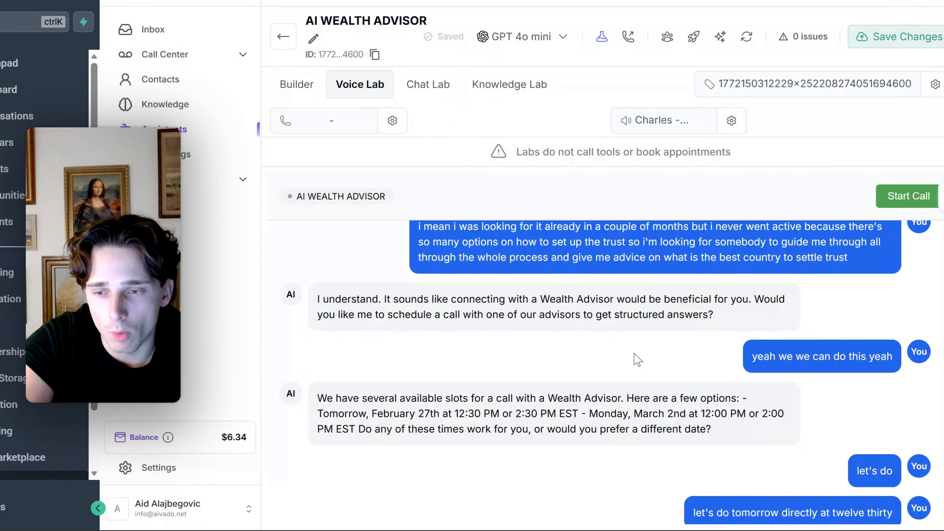
scroll(634, 358, "up", 4)
scroll(682, 392, "down", 6)
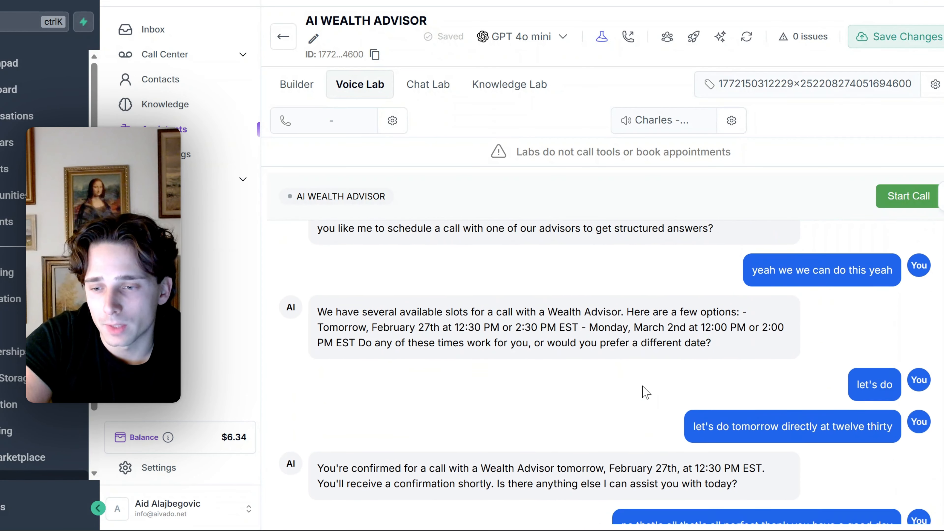
scroll(645, 390, "up", 4)
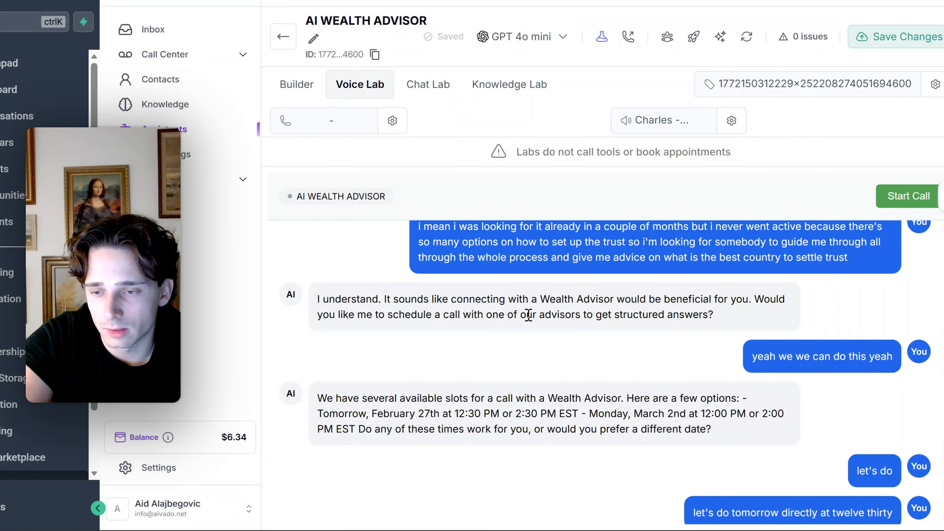
left_click_drag(526, 314, 695, 314)
left_click_drag(490, 414, 722, 435)
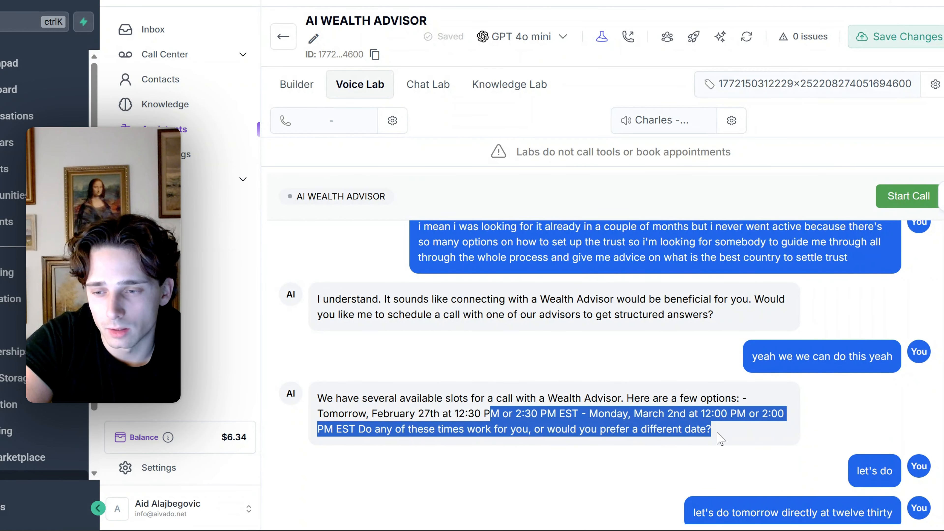
left_click(600, 427)
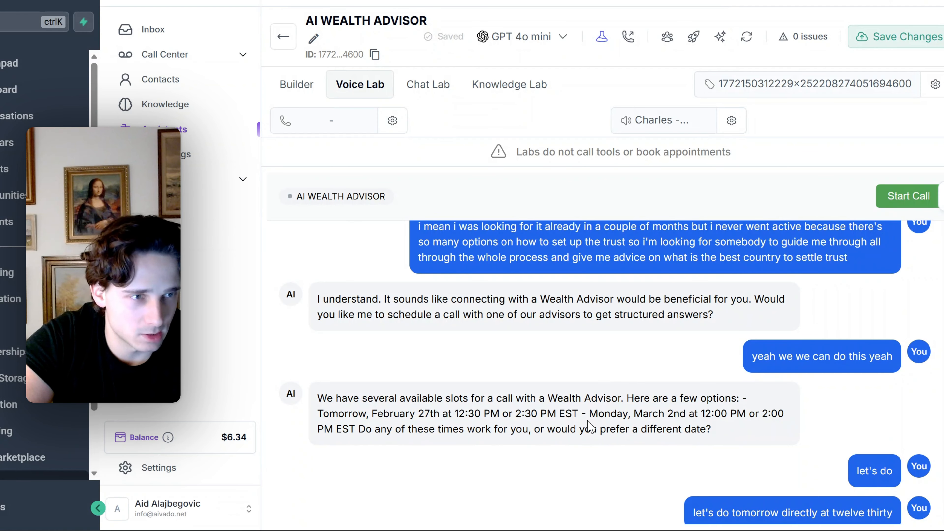